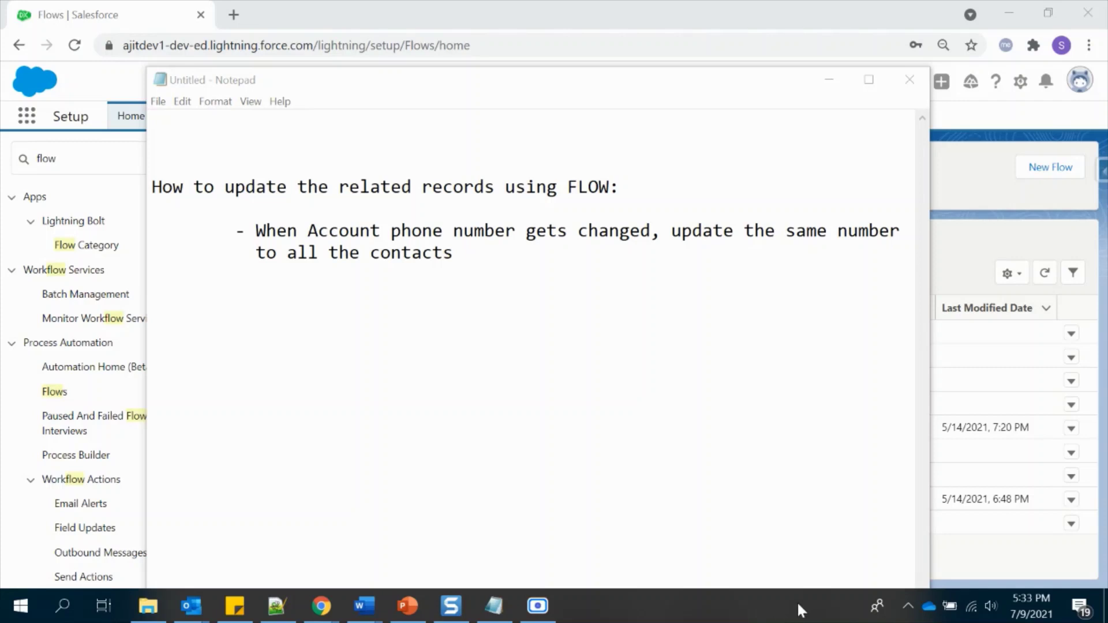
- Leave the task notes in Notepad and return to Salesforce's New Flow dialog
{"action": "key", "text": "alt+Tab"}
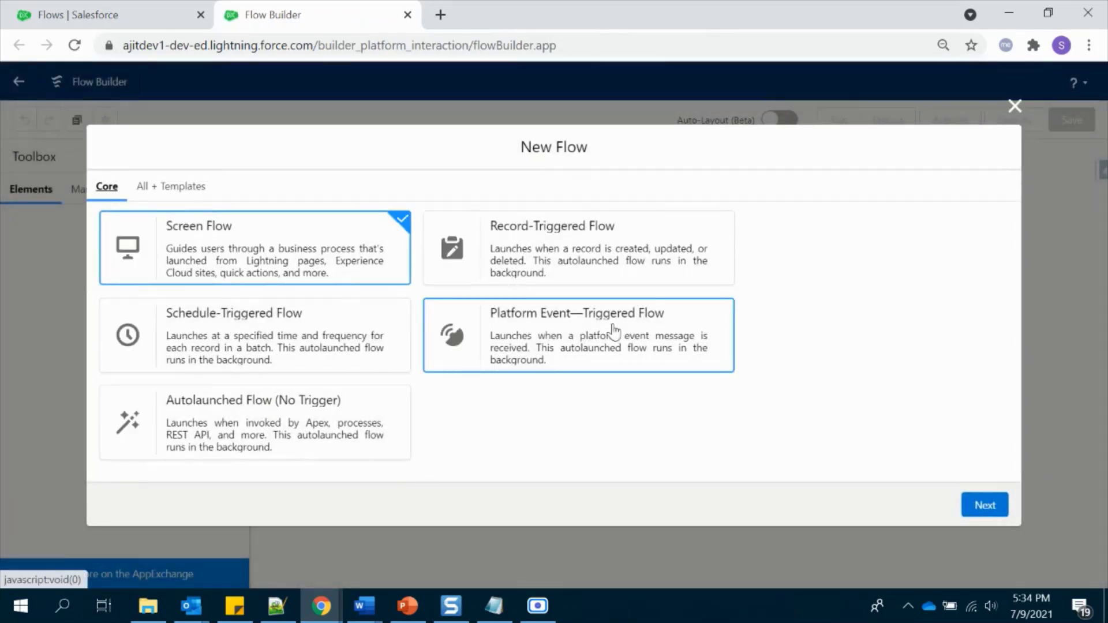
- Start a freeform record-triggered flow that runs when a record is created or updated
{"action": "left_click", "coordinate": [603, 253]}
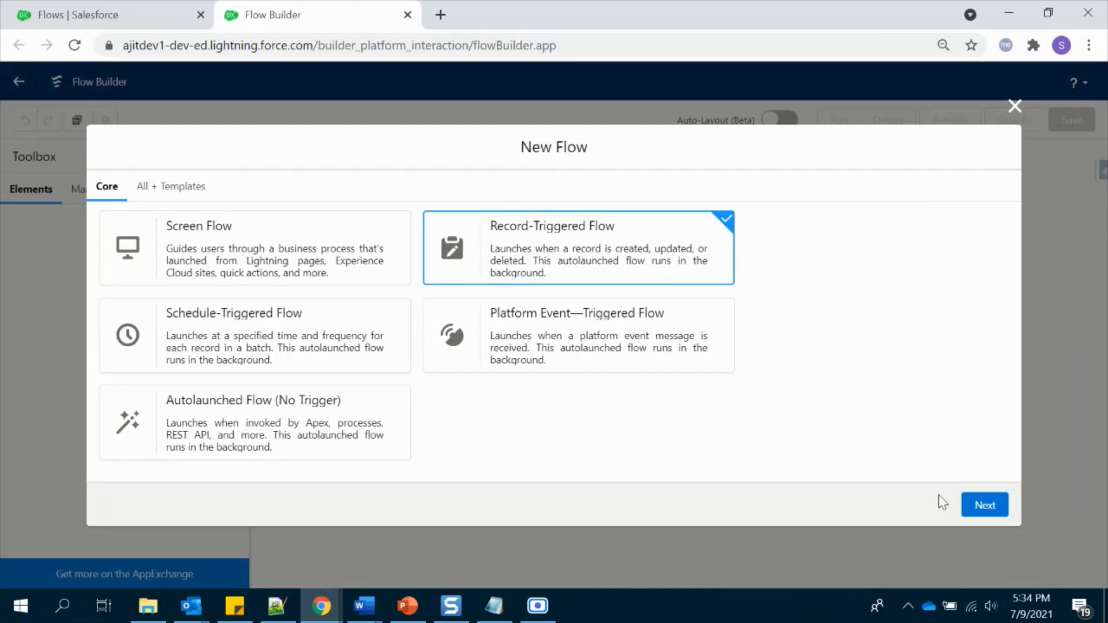
{"action": "left_click", "coordinate": [974, 508]}
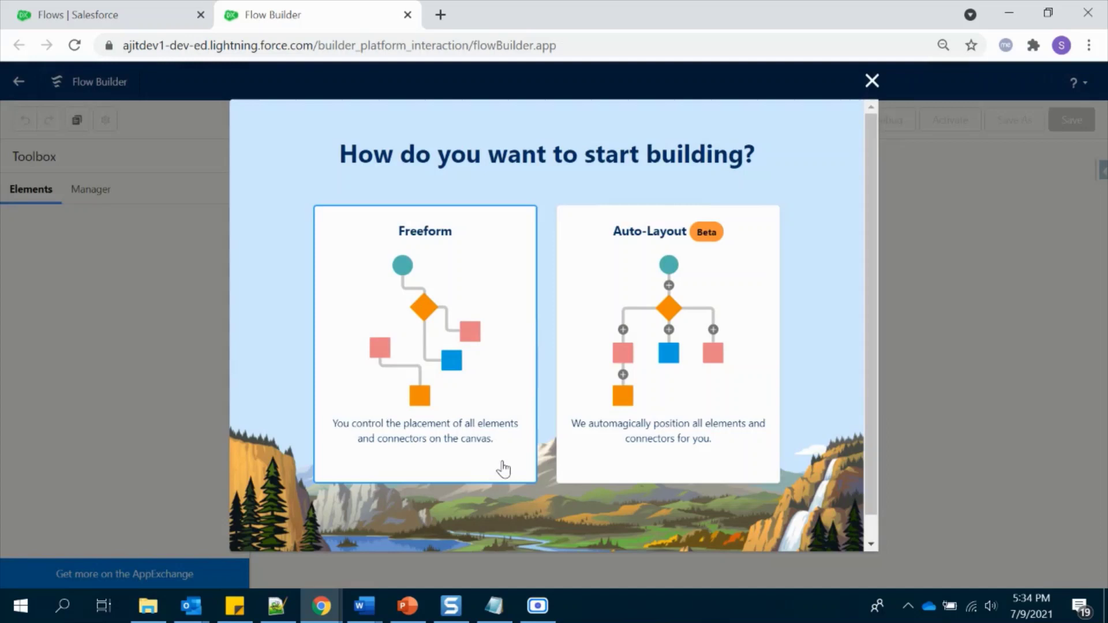
{"action": "left_click", "coordinate": [452, 346]}
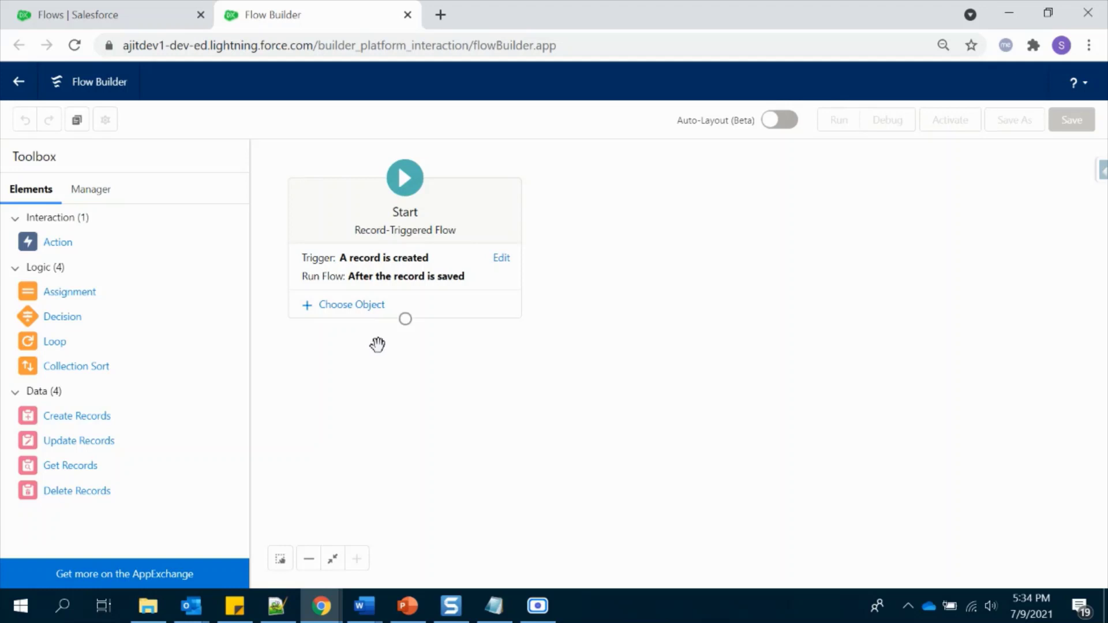
{"action": "left_click", "coordinate": [402, 277]}
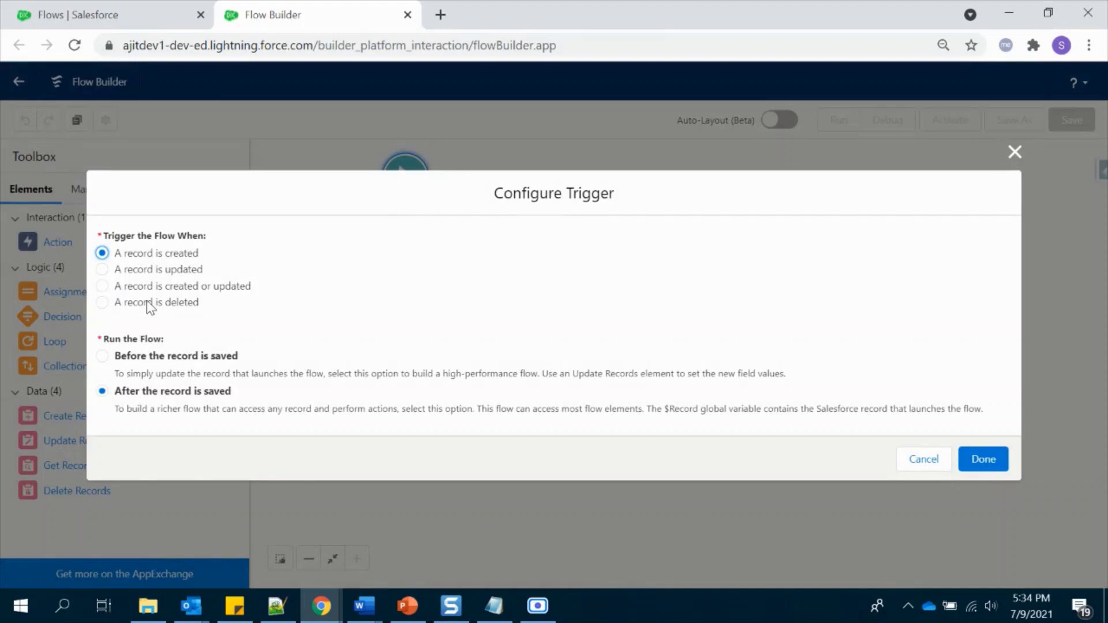
{"action": "left_click", "coordinate": [138, 287]}
{"action": "left_click", "coordinate": [981, 461]}
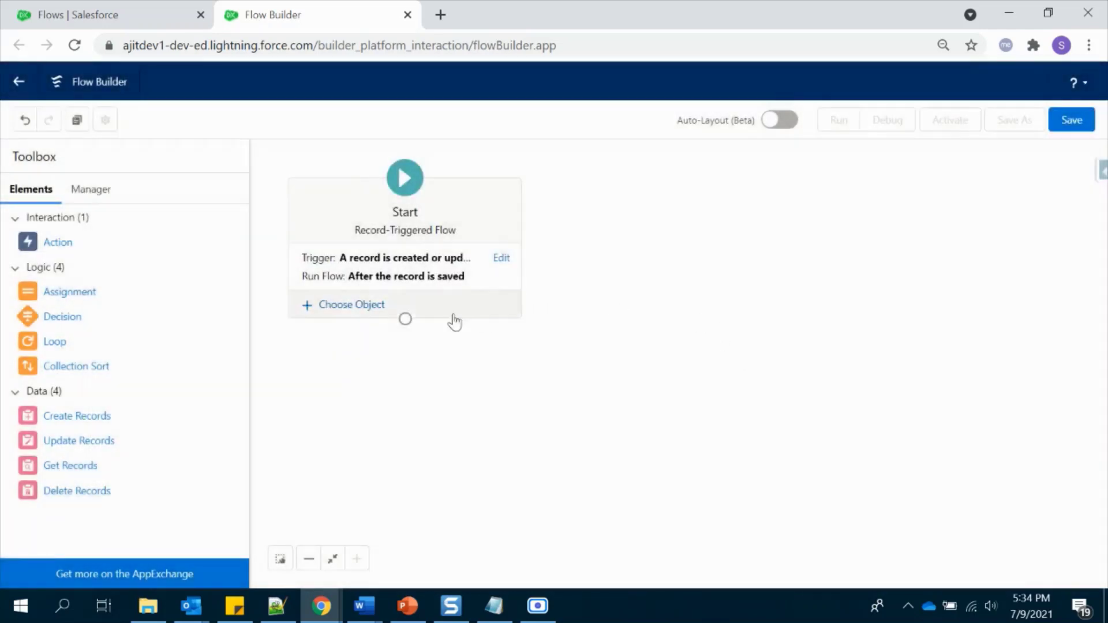
- Set the flow to trigger on Account records
{"action": "left_click", "coordinate": [398, 306]}
{"action": "left_click", "coordinate": [311, 349]}
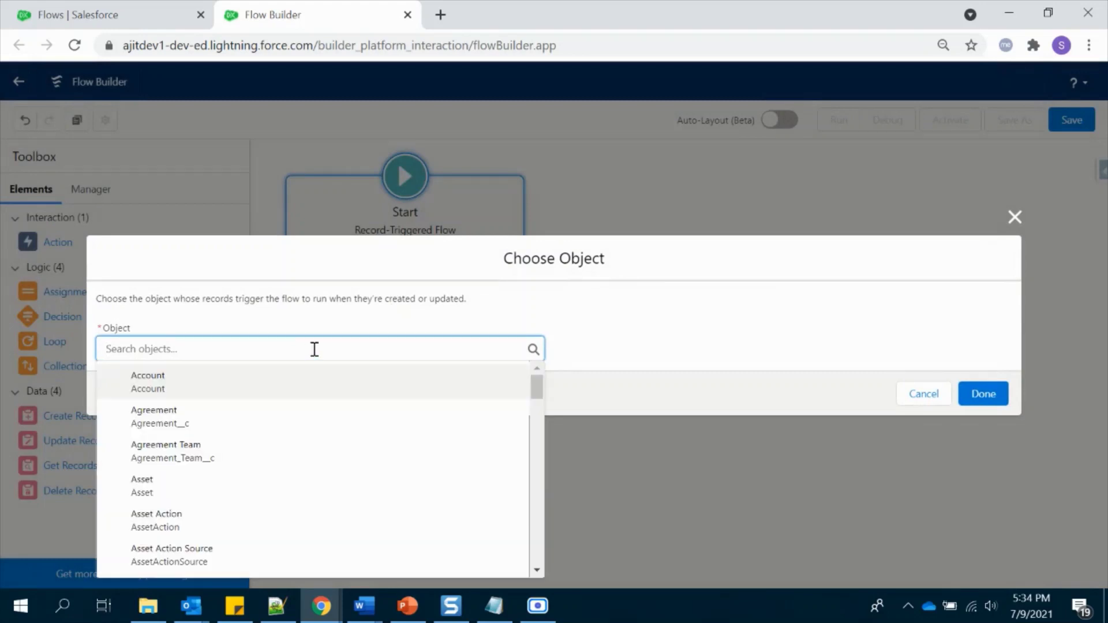
{"action": "left_click", "coordinate": [301, 382]}
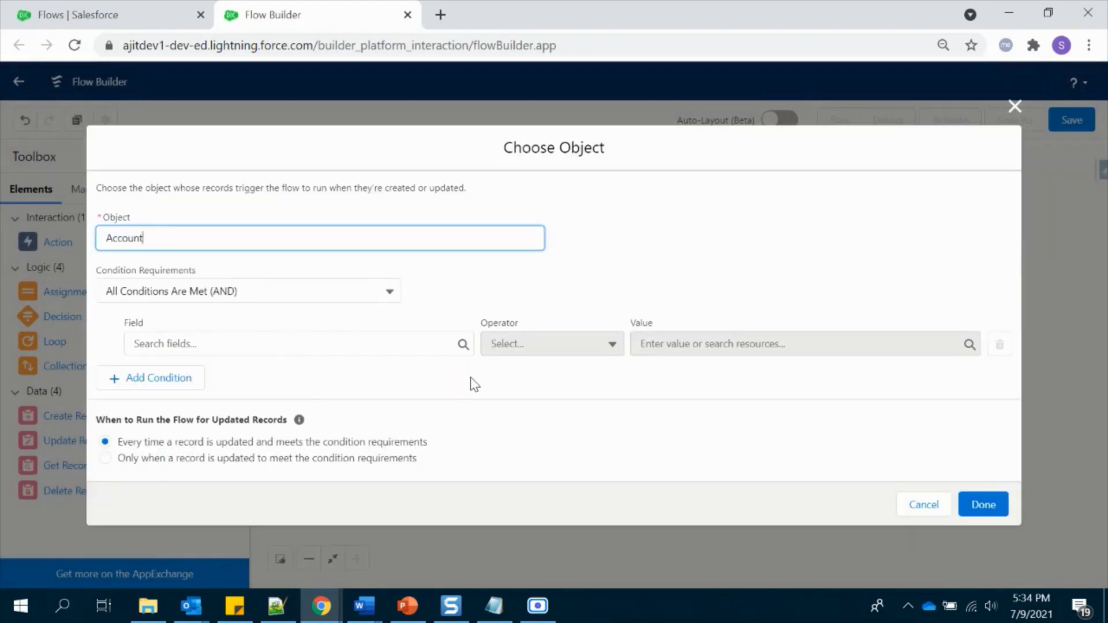
- Add the entry condition Phone Is Changed equals True and save the start settings
{"action": "left_click", "coordinate": [368, 344]}
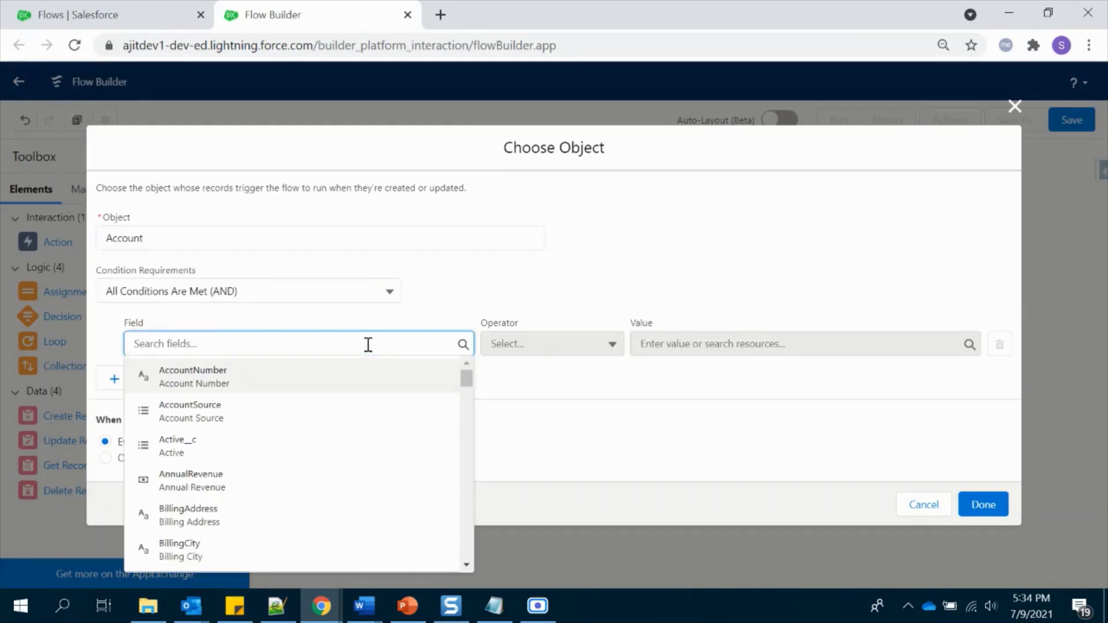
{"action": "type", "text": "co"}
{"action": "key", "text": "BackSpace"}
{"action": "key", "text": "BackSpace"}
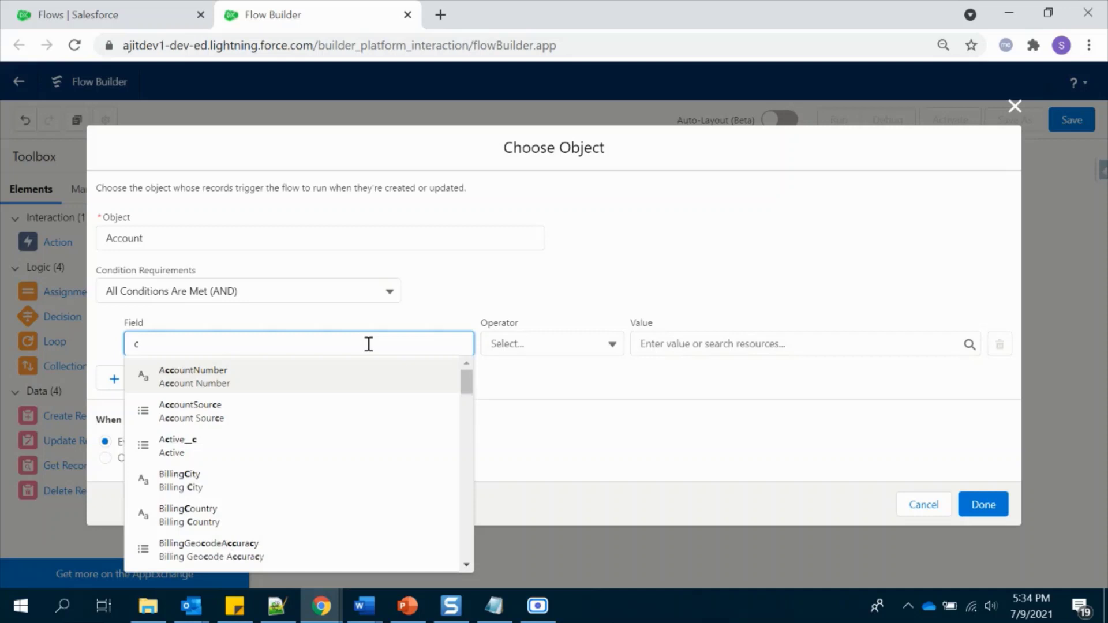
{"action": "type", "text": "pho"}
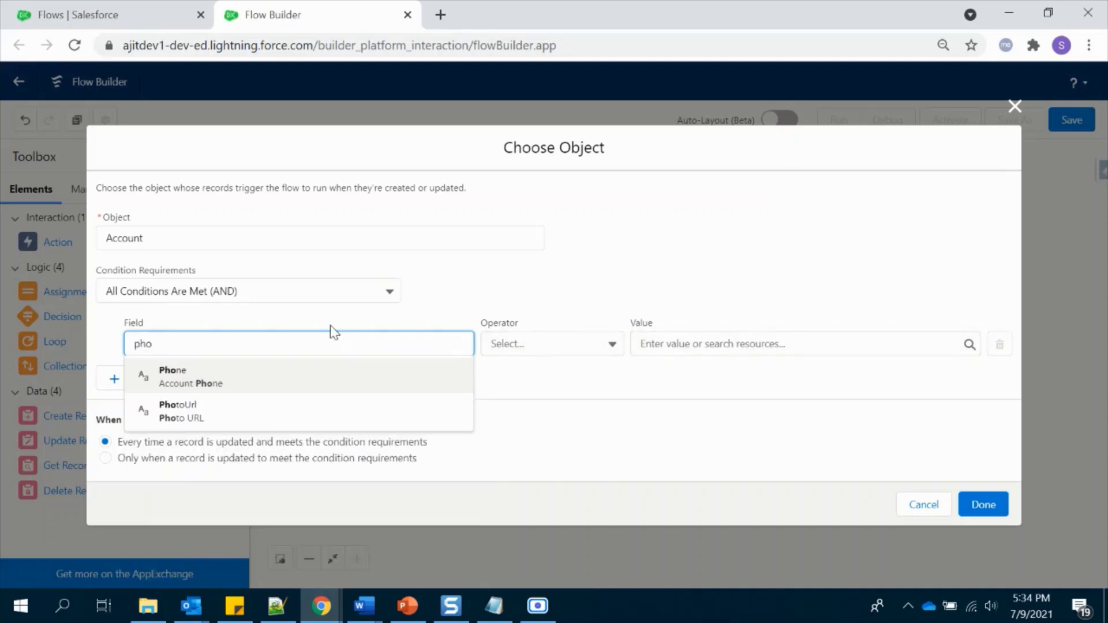
{"action": "left_click", "coordinate": [294, 377]}
{"action": "left_click", "coordinate": [515, 347]}
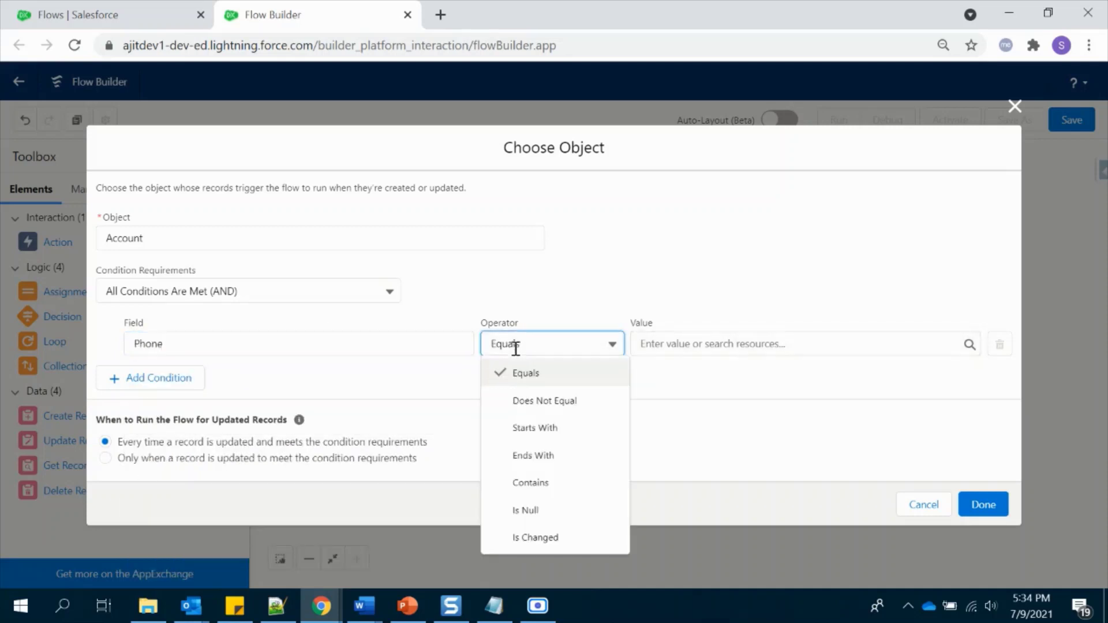
{"action": "left_click", "coordinate": [539, 538]}
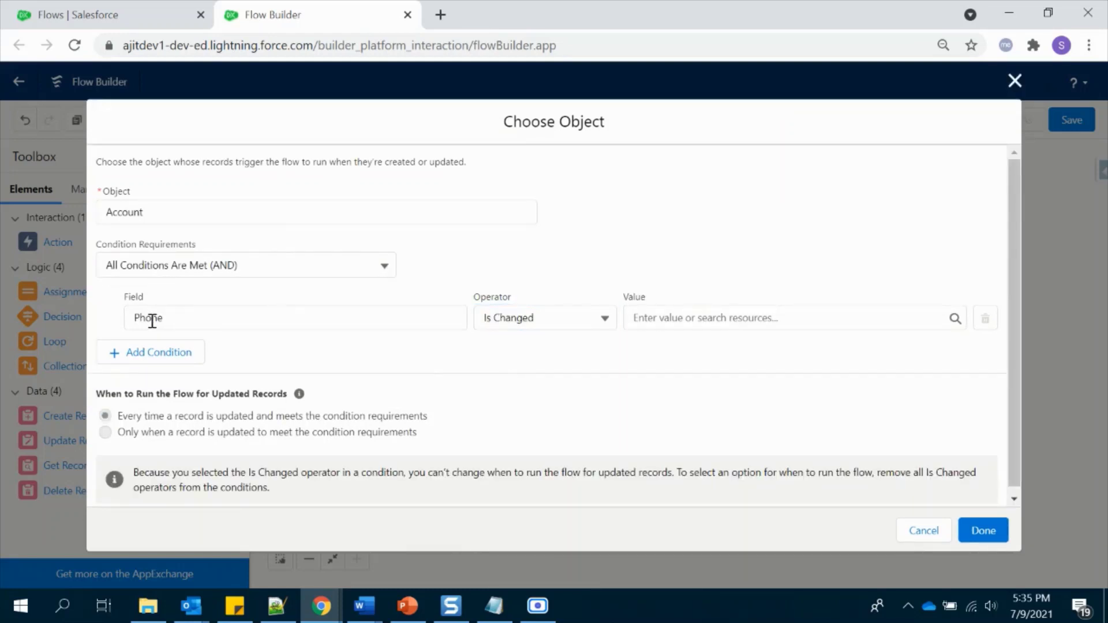
{"action": "left_click", "coordinate": [702, 322]}
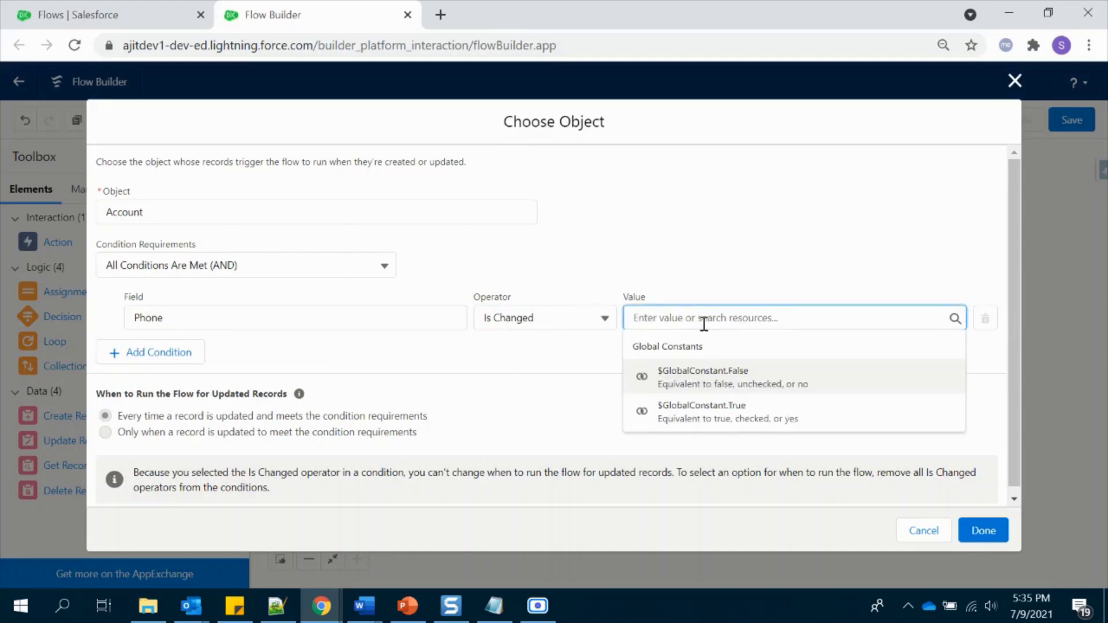
{"action": "left_click", "coordinate": [723, 408]}
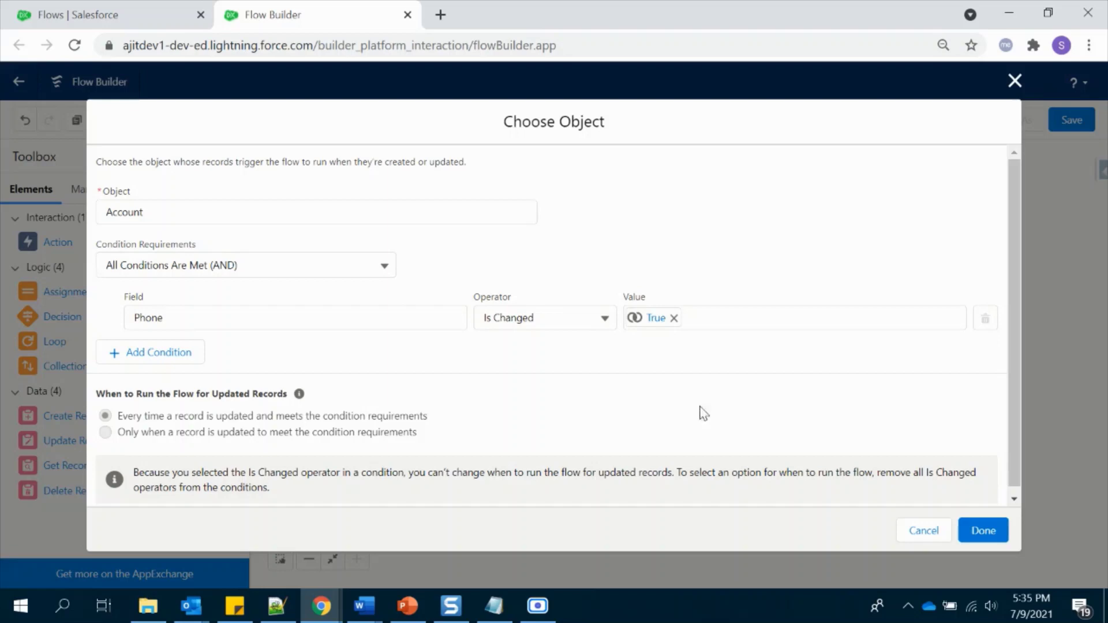
{"action": "left_click", "coordinate": [984, 530]}
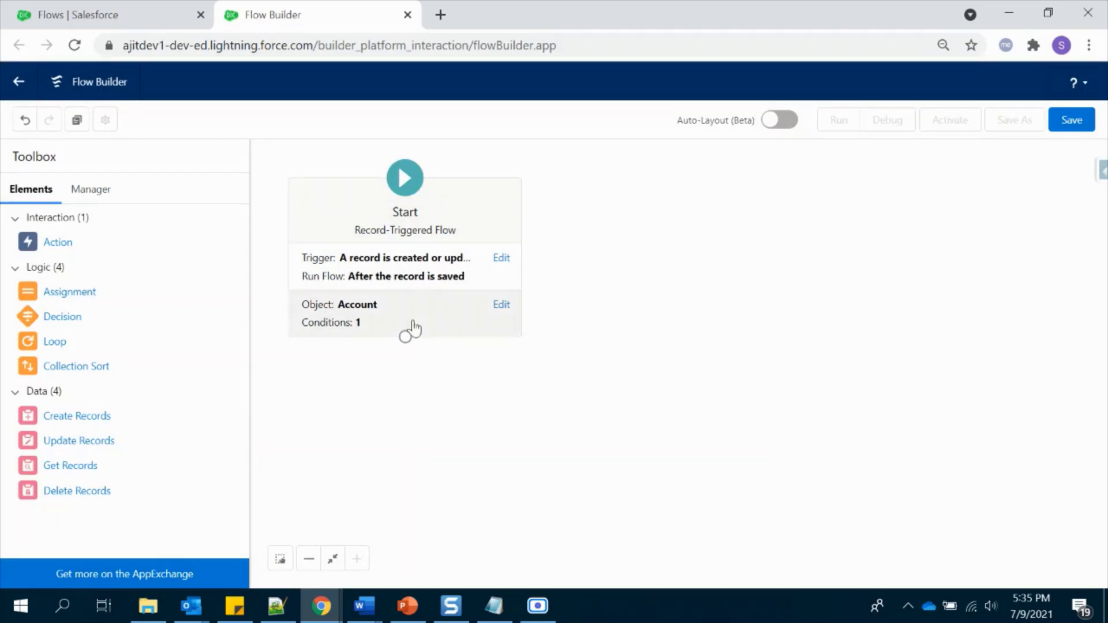
- Add a Get Records element labelled 'Get Related Contatcs' on the Contact object
{"action": "mouse_move", "coordinate": [410, 348]}
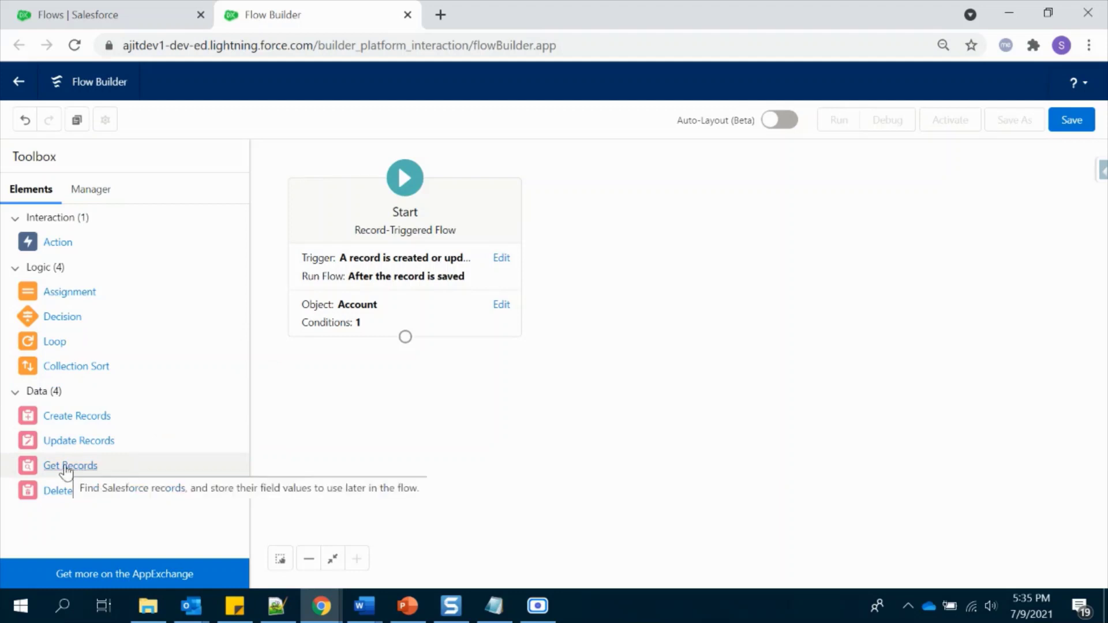
{"action": "left_click_drag", "start_coordinate": [67, 470], "coordinate": [399, 396]}
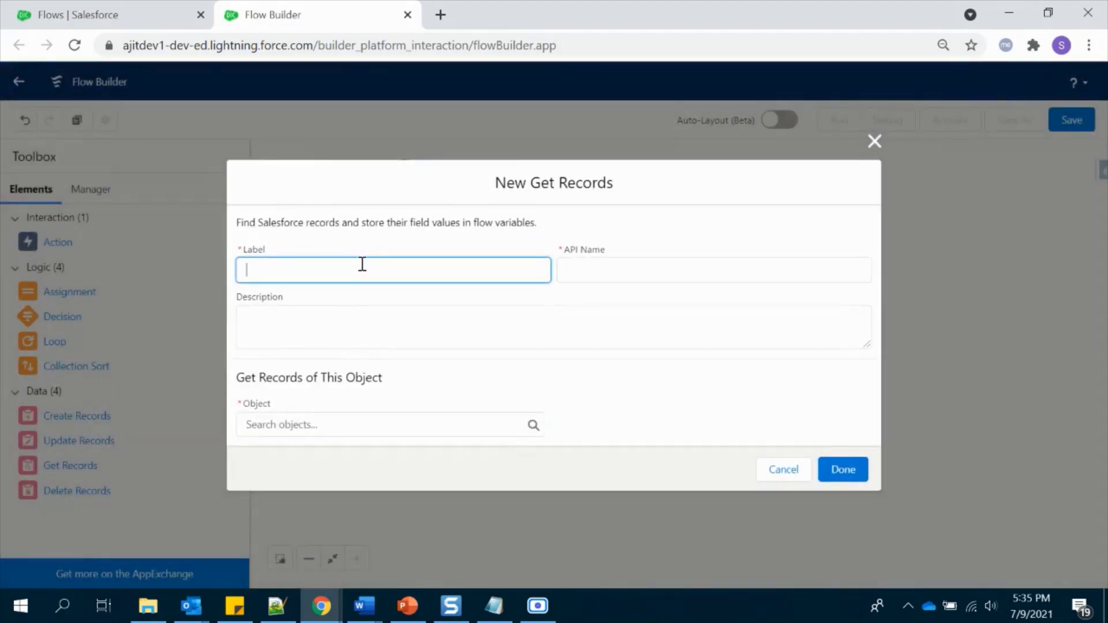
{"action": "type", "text": "Get Related Cntatcs"}
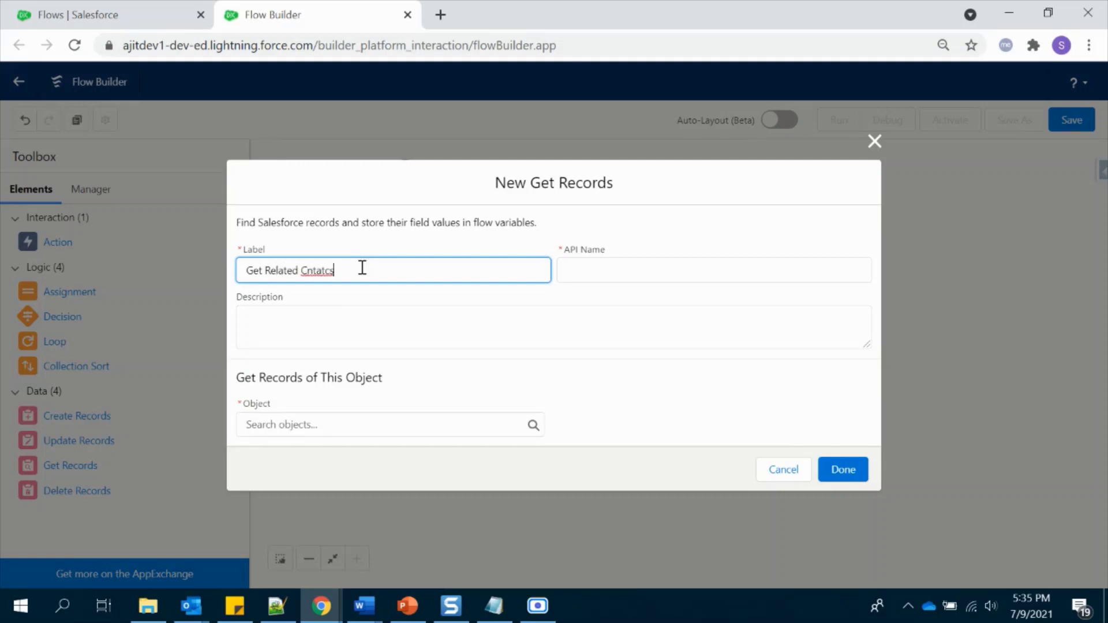
{"action": "left_click", "coordinate": [310, 271]}
{"action": "type", "text": "o"}
{"action": "left_click", "coordinate": [352, 345]}
{"action": "left_click", "coordinate": [376, 425]}
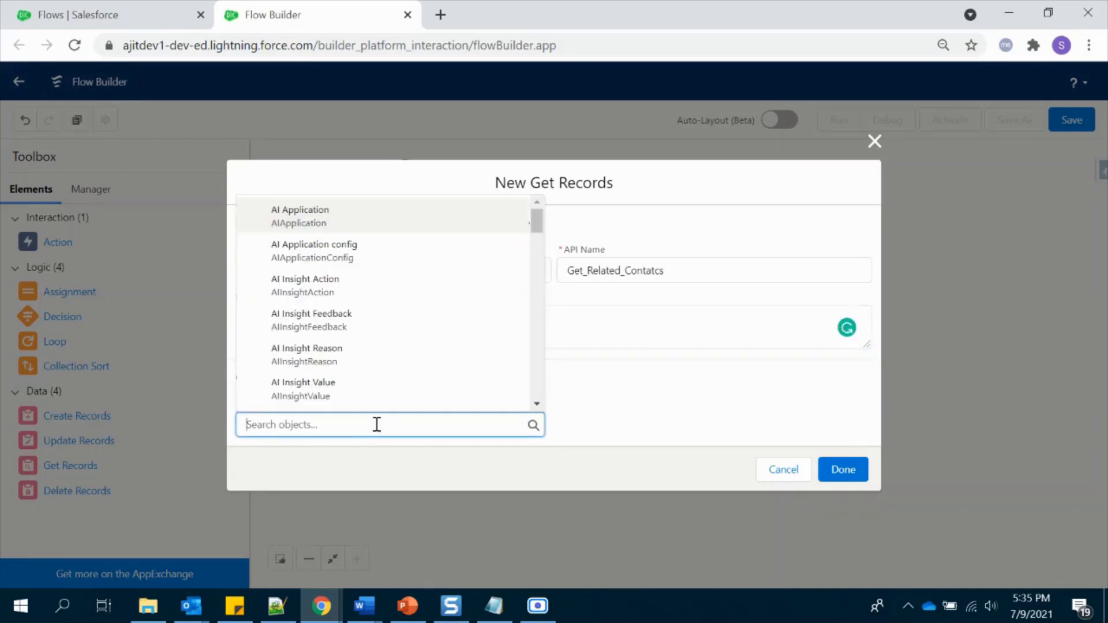
{"action": "type", "text": "cont"}
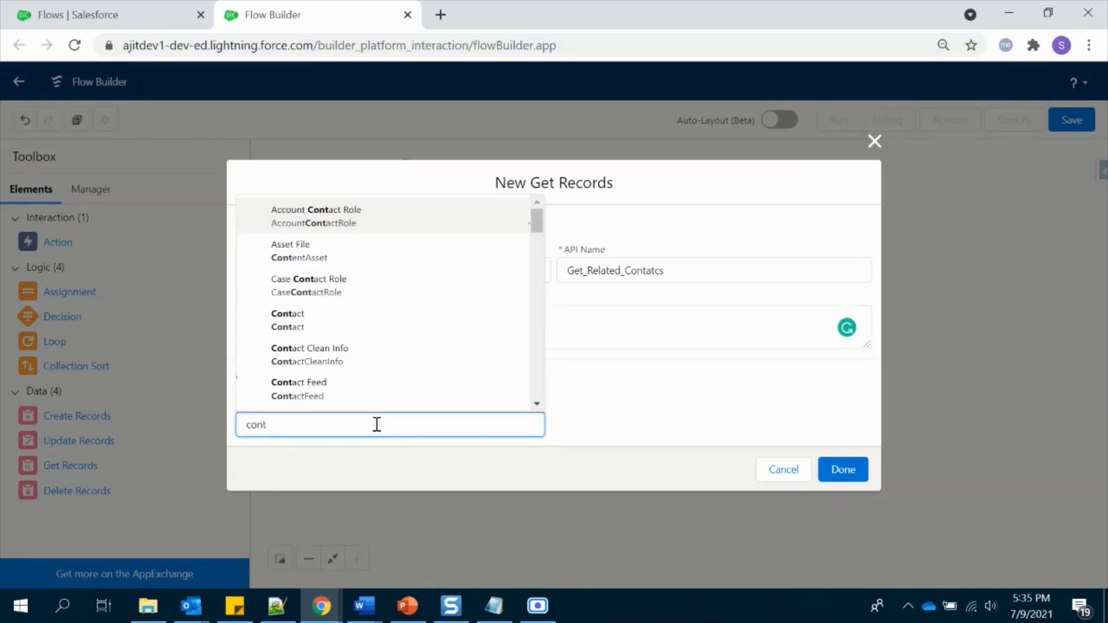
{"action": "left_click", "coordinate": [324, 320]}
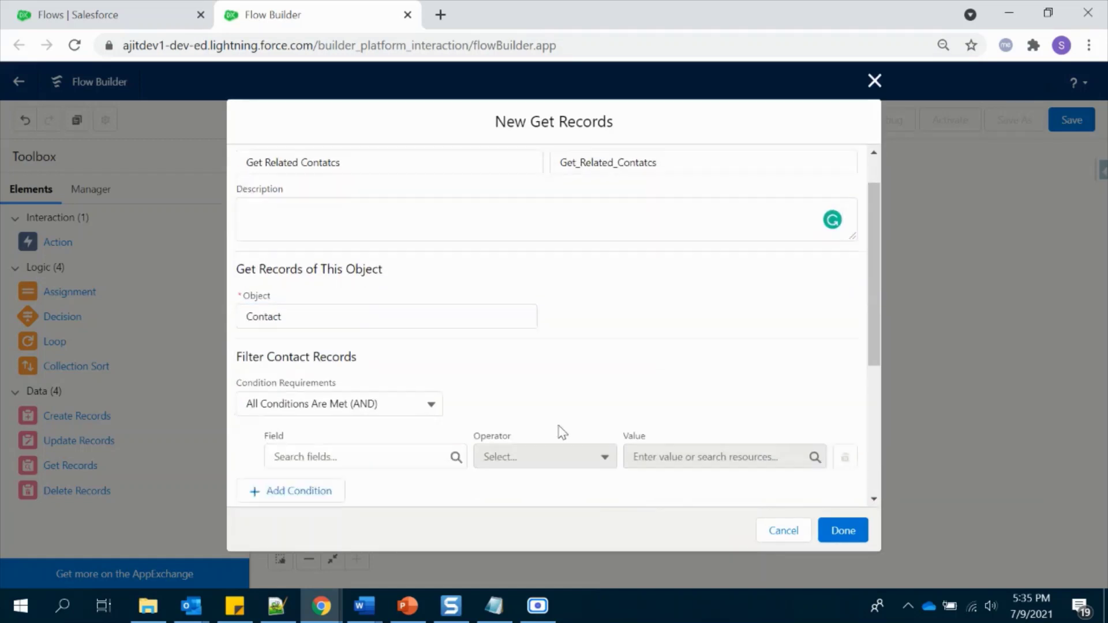
- Filter Contacts by AccountId equals the triggering Account's ID and store all records
{"action": "scroll", "coordinate": [563, 432], "scroll_direction": "down", "scroll_amount": 1}
{"action": "left_click", "coordinate": [400, 417]}
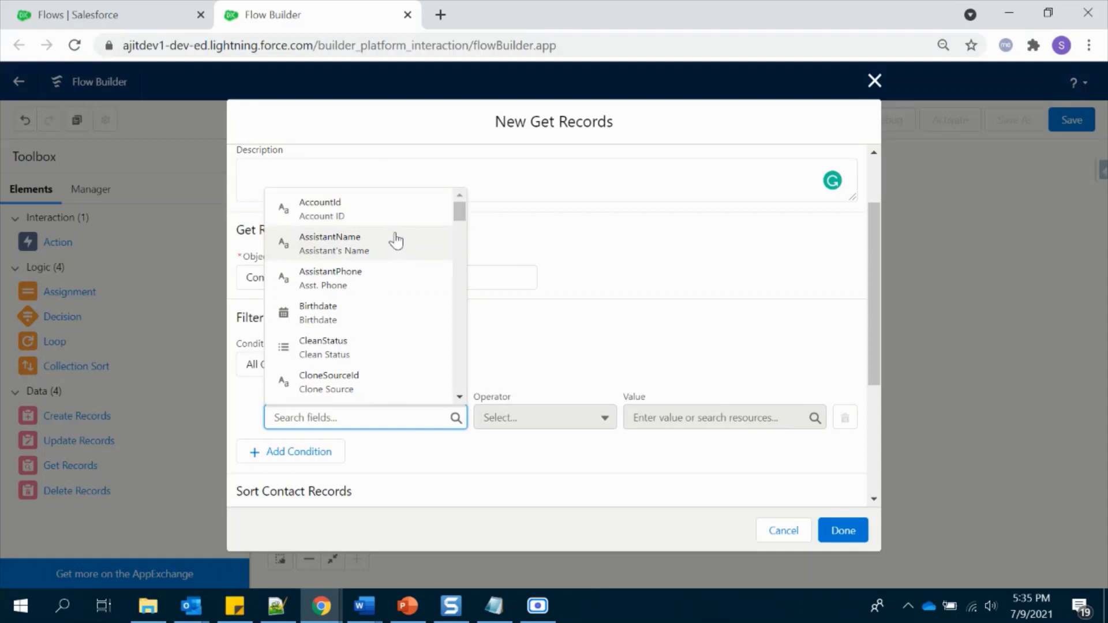
{"action": "left_click", "coordinate": [383, 212]}
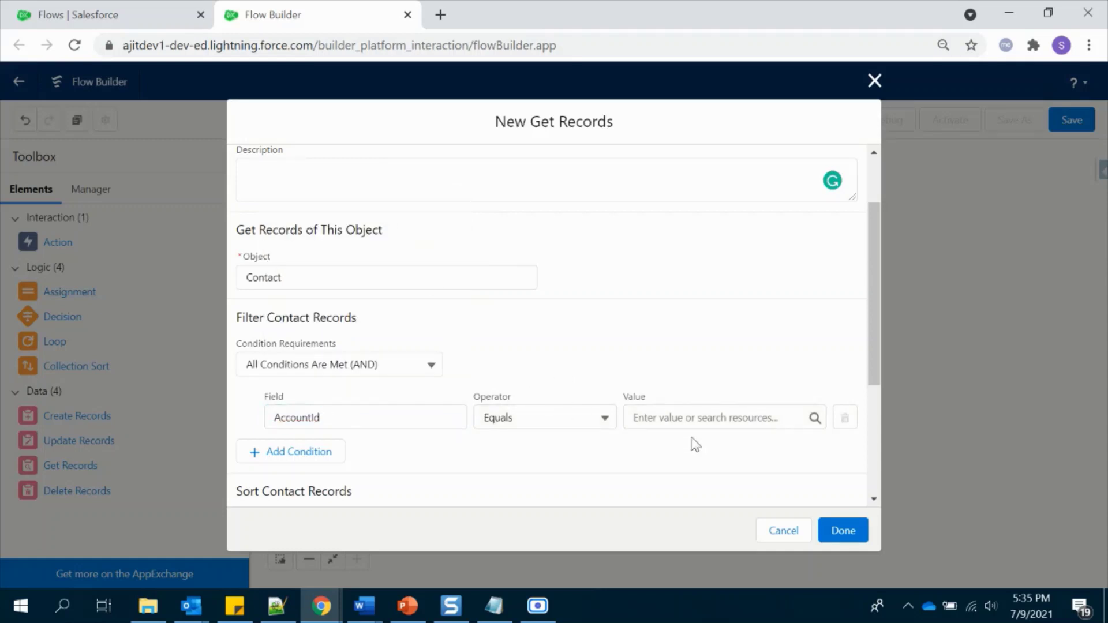
{"action": "left_click", "coordinate": [675, 418]}
{"action": "scroll", "coordinate": [718, 361], "scroll_direction": "down", "scroll_amount": 4}
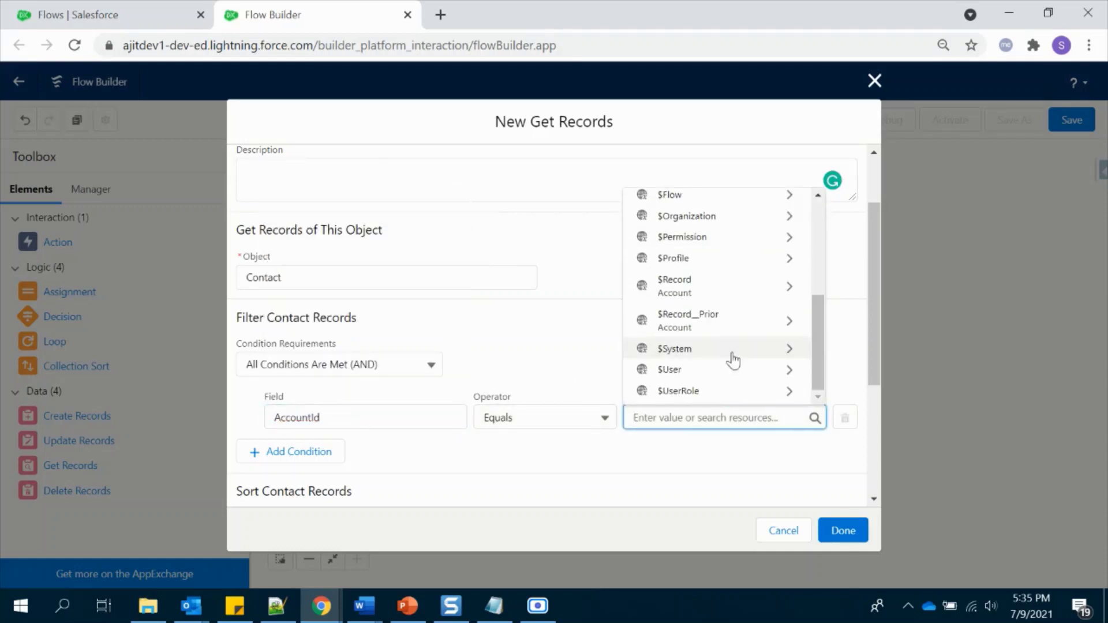
{"action": "left_click", "coordinate": [708, 288]}
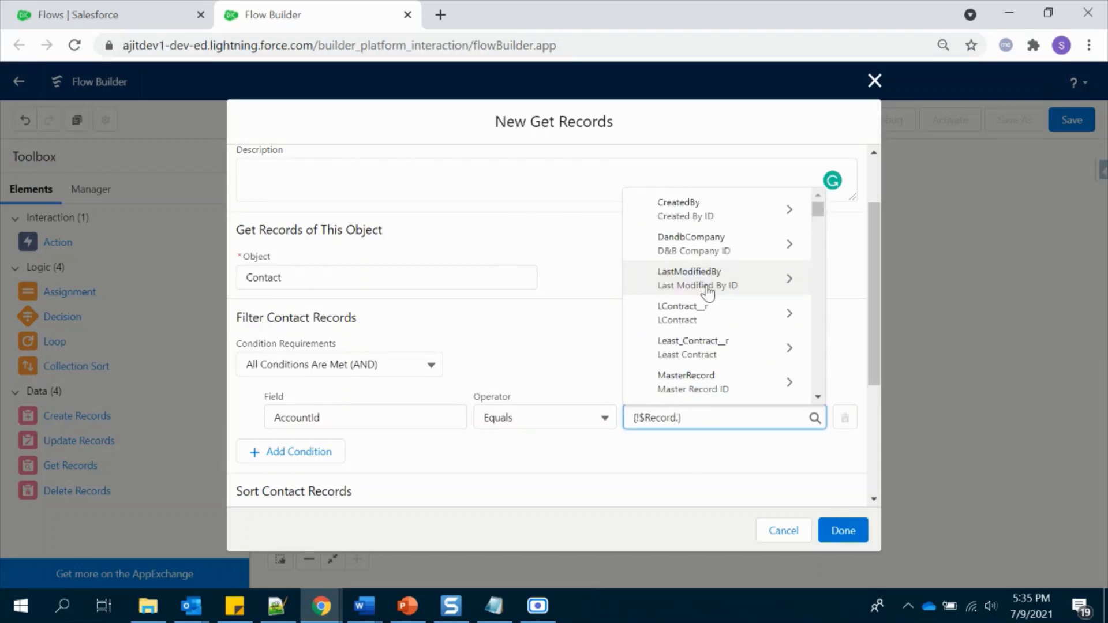
{"action": "type", "text": "id"}
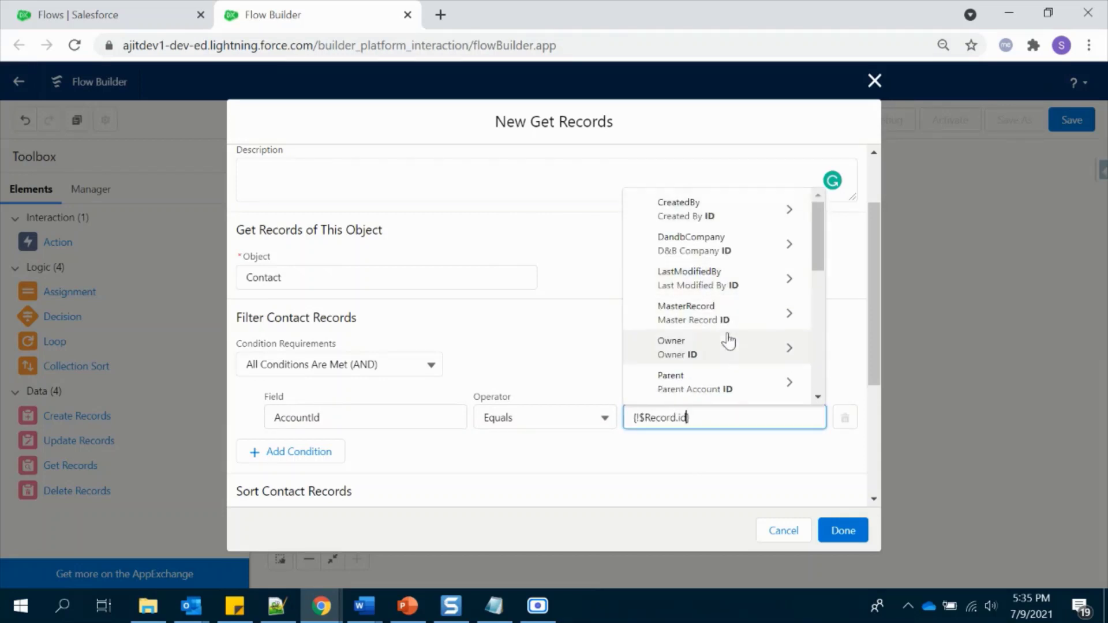
{"action": "scroll", "coordinate": [729, 369], "scroll_direction": "down", "scroll_amount": 3}
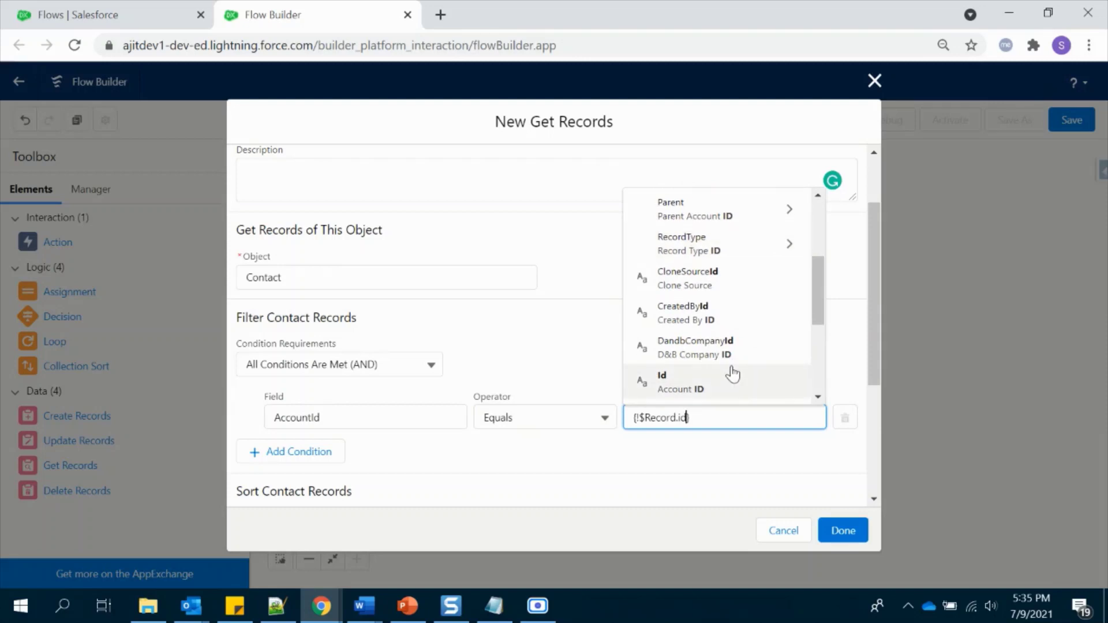
{"action": "left_click", "coordinate": [732, 376]}
{"action": "scroll", "coordinate": [499, 478], "scroll_direction": "down", "scroll_amount": 4}
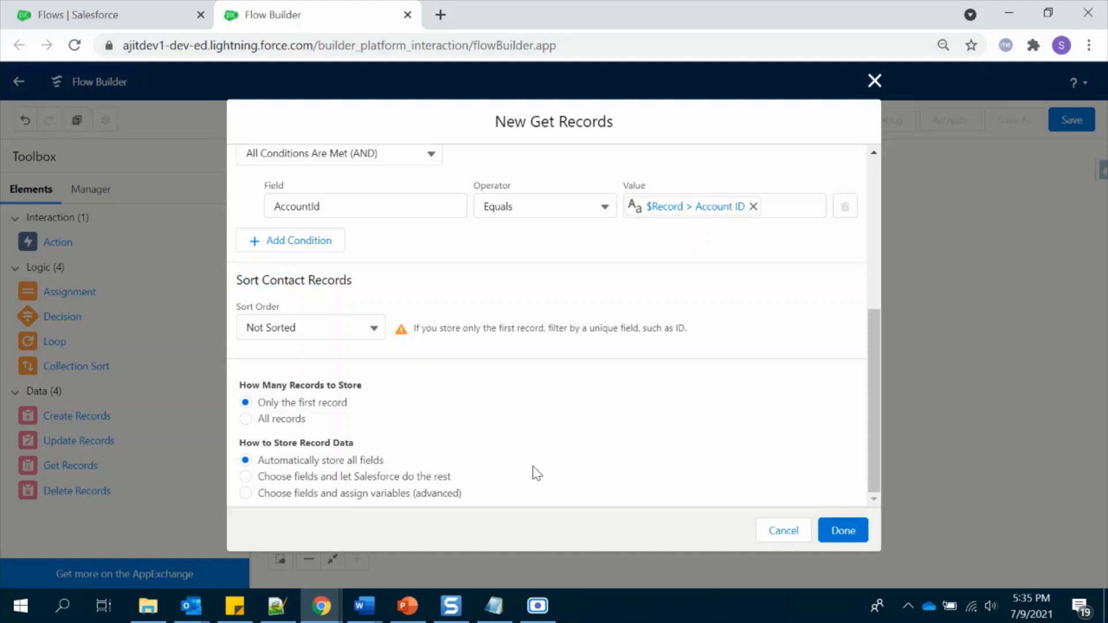
{"action": "left_click", "coordinate": [281, 426]}
- Save Get Related Contatcs, connect Start to it, and add a Loop labelled 'Loop Contacts'
{"action": "left_click", "coordinate": [843, 529]}
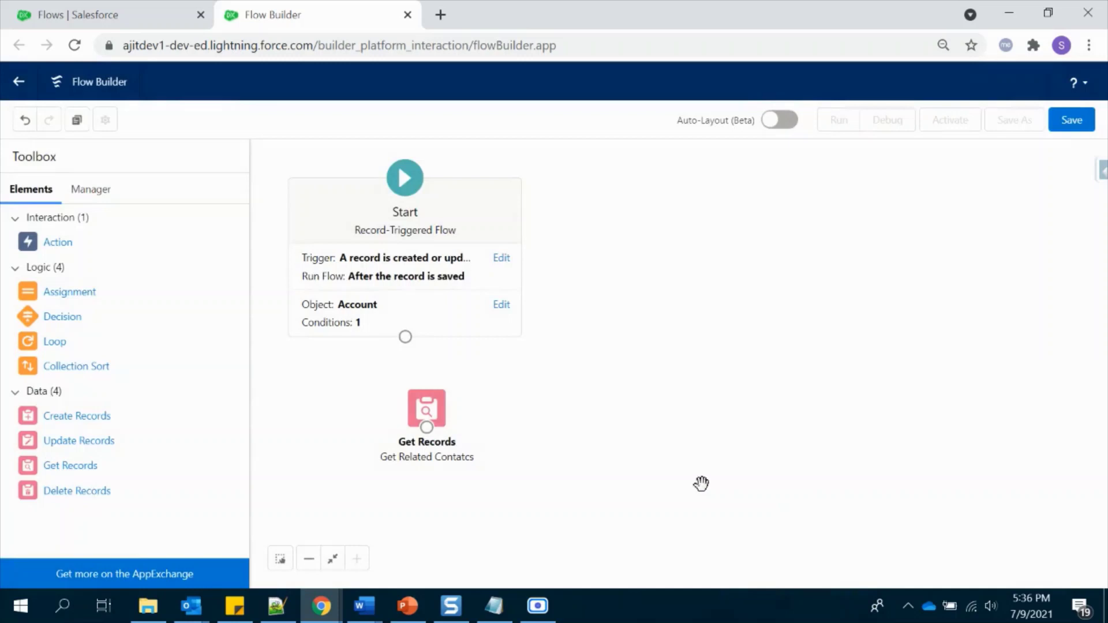
{"action": "left_click_drag", "start_coordinate": [405, 336], "coordinate": [427, 408]}
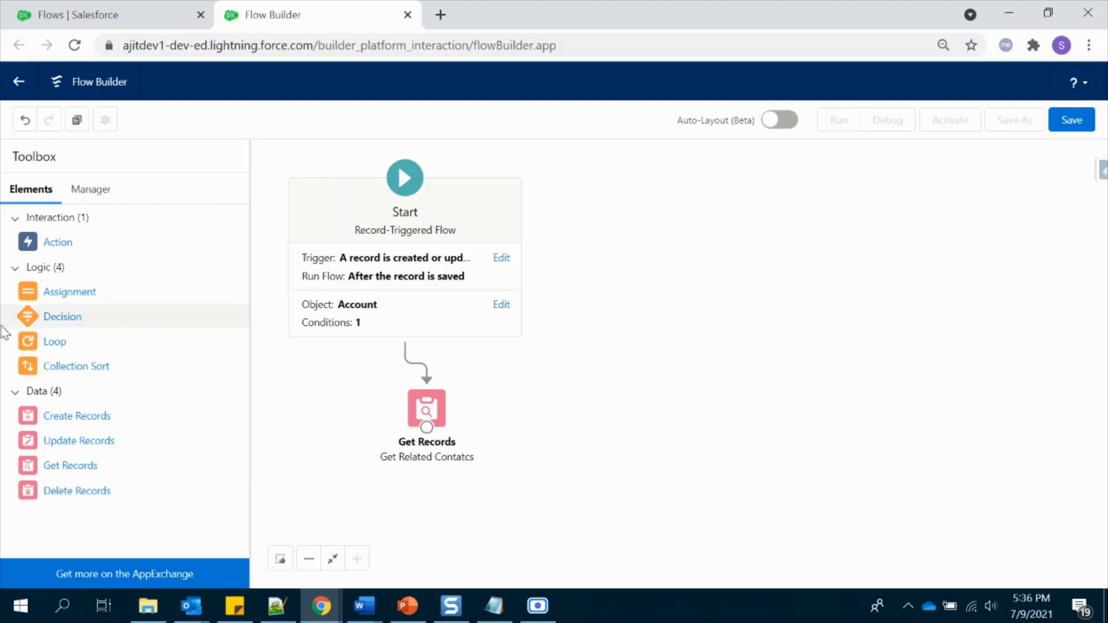
{"action": "left_click_drag", "start_coordinate": [54, 348], "coordinate": [582, 383]}
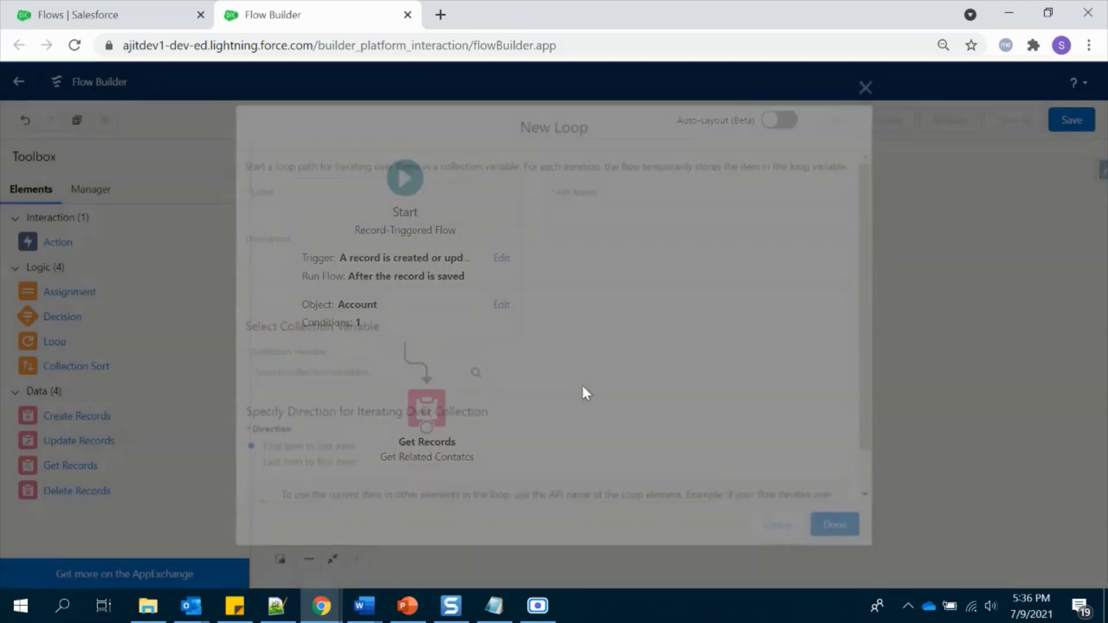
{"action": "type", "text": "Loop"}
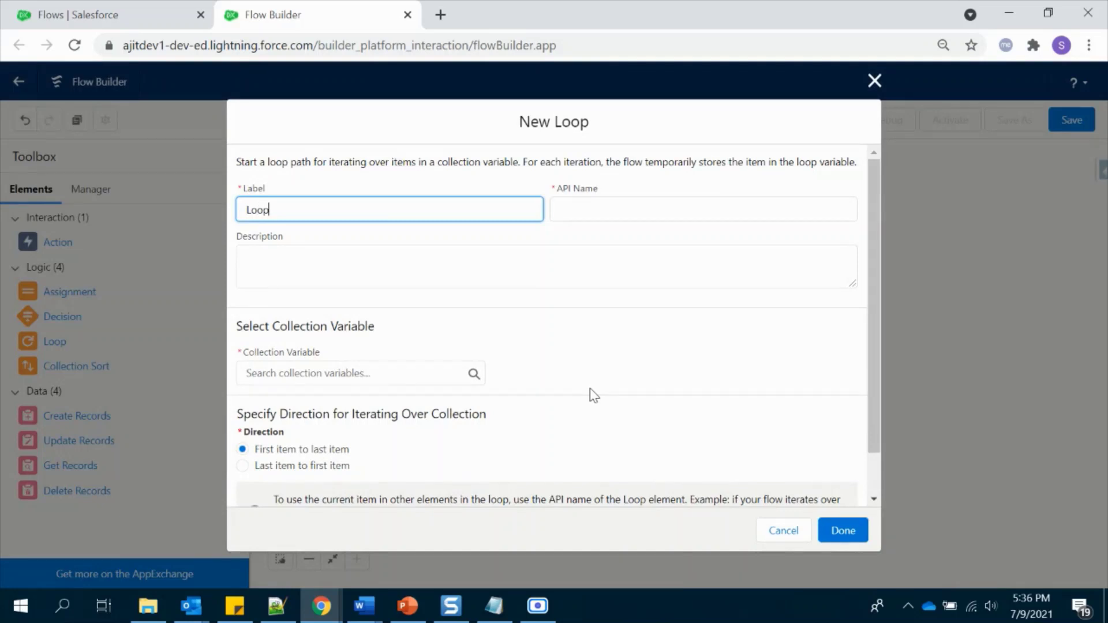
{"action": "type", "text": " Contacts"}
- Make Loop Contacts iterate over the Get_Related_Contatcs collection from first to last item
{"action": "left_click", "coordinate": [600, 345]}
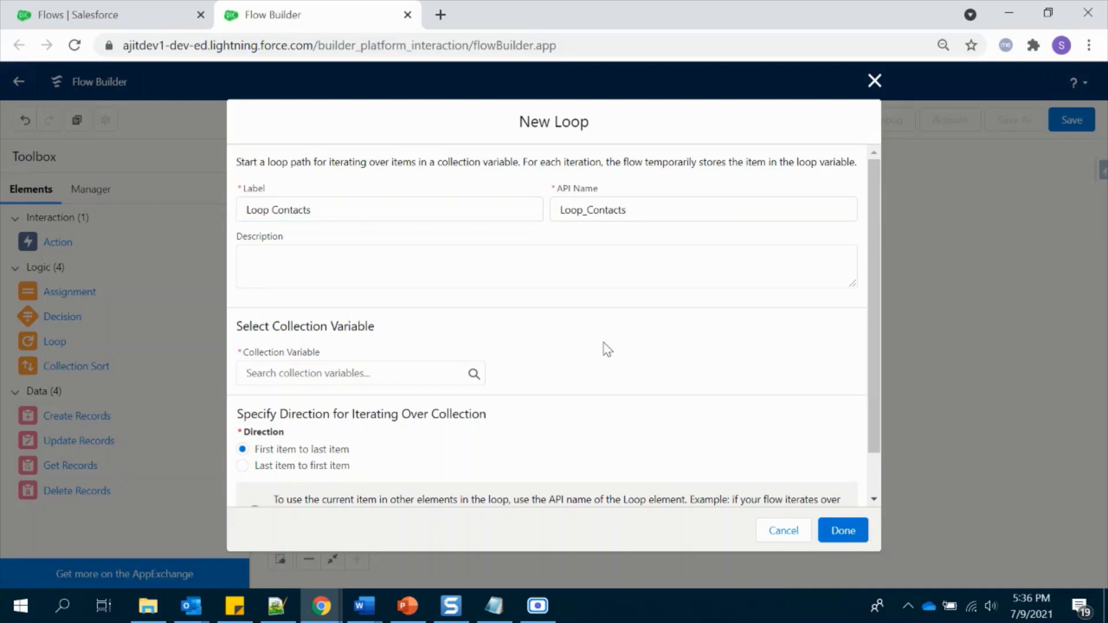
{"action": "left_click", "coordinate": [386, 371]}
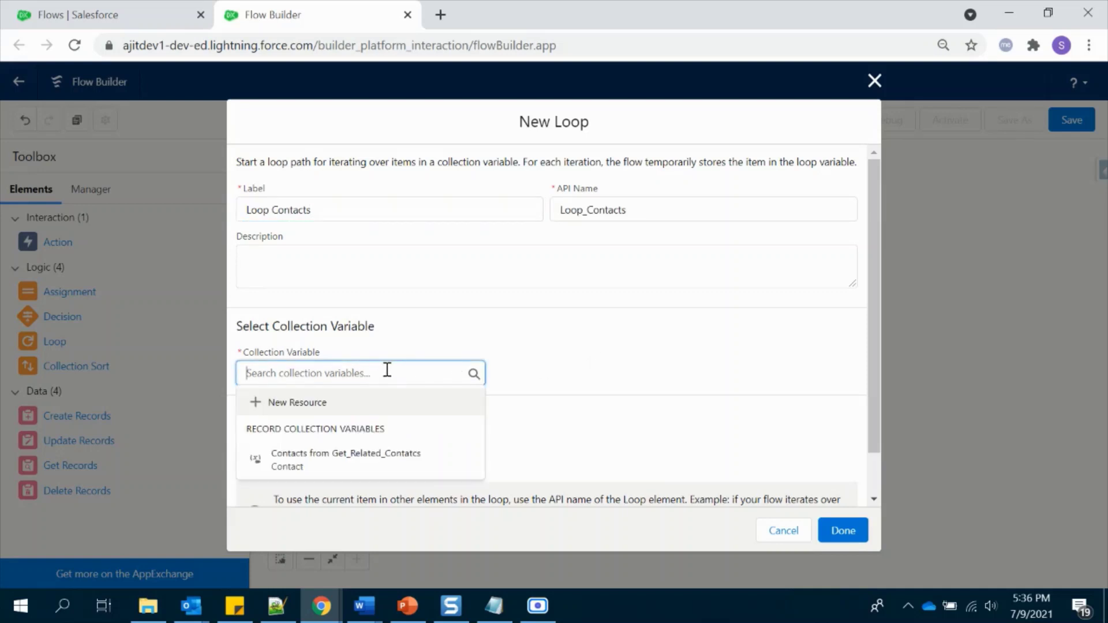
{"action": "left_click", "coordinate": [372, 470]}
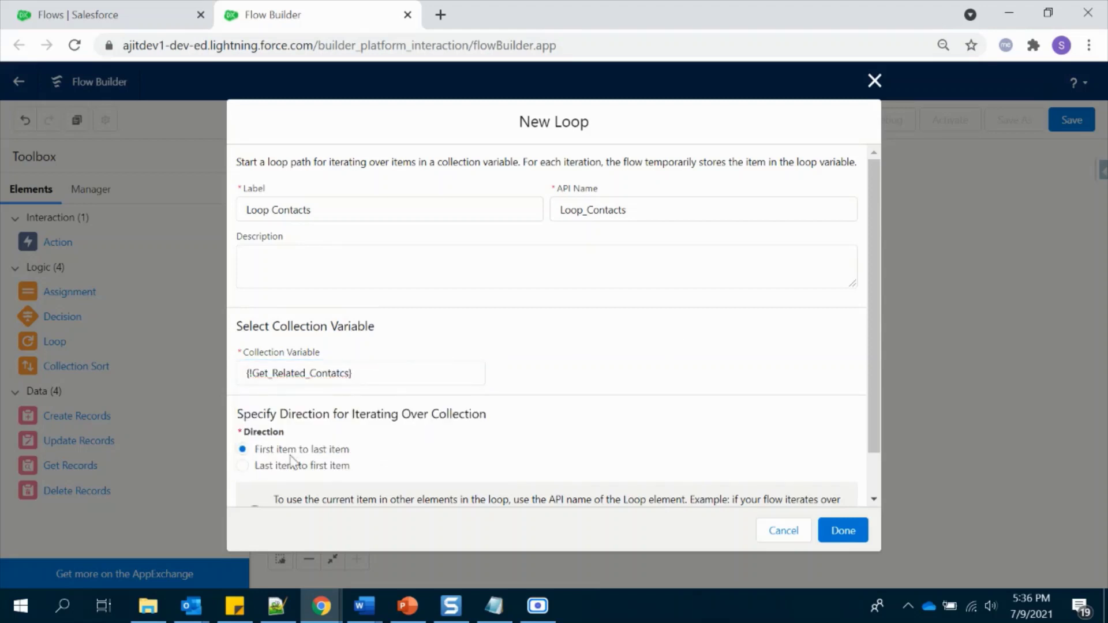
{"action": "scroll", "coordinate": [292, 461], "scroll_direction": "down", "scroll_amount": 1}
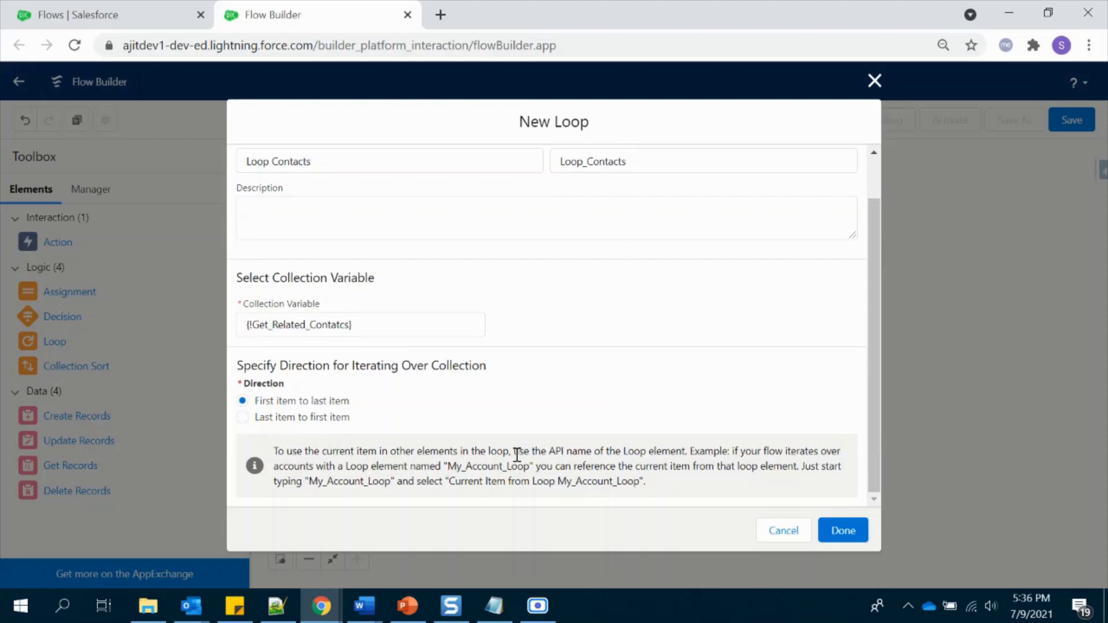
{"action": "left_click", "coordinate": [843, 528]}
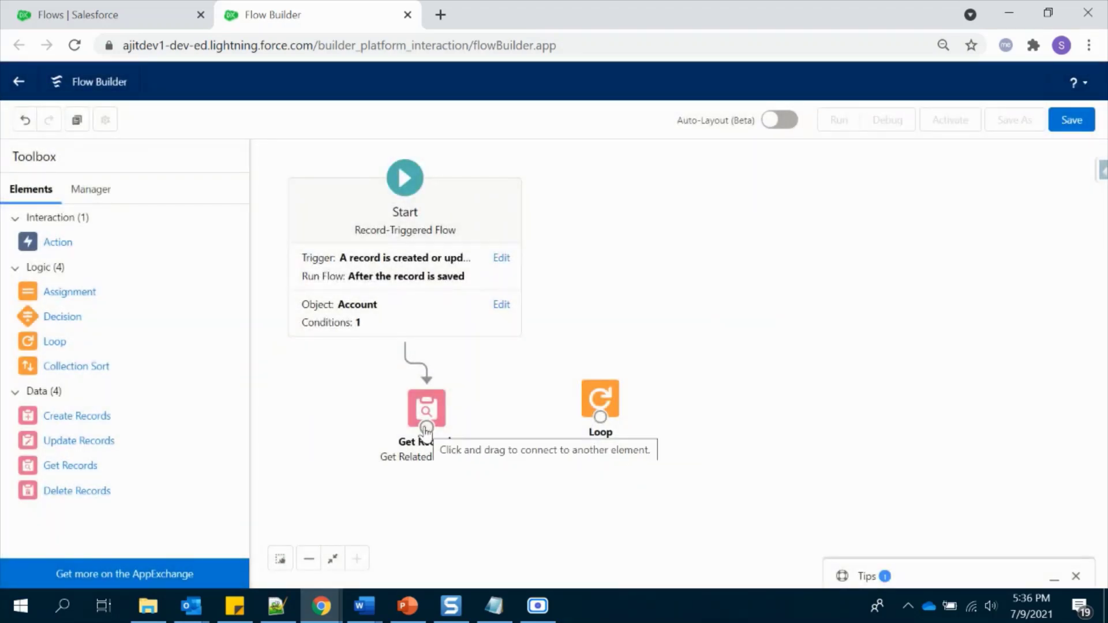
- Connect Get Records to the loop and add an Assignment labelled 'Assign Contacts'
{"action": "left_click_drag", "start_coordinate": [425, 429], "coordinate": [600, 430]}
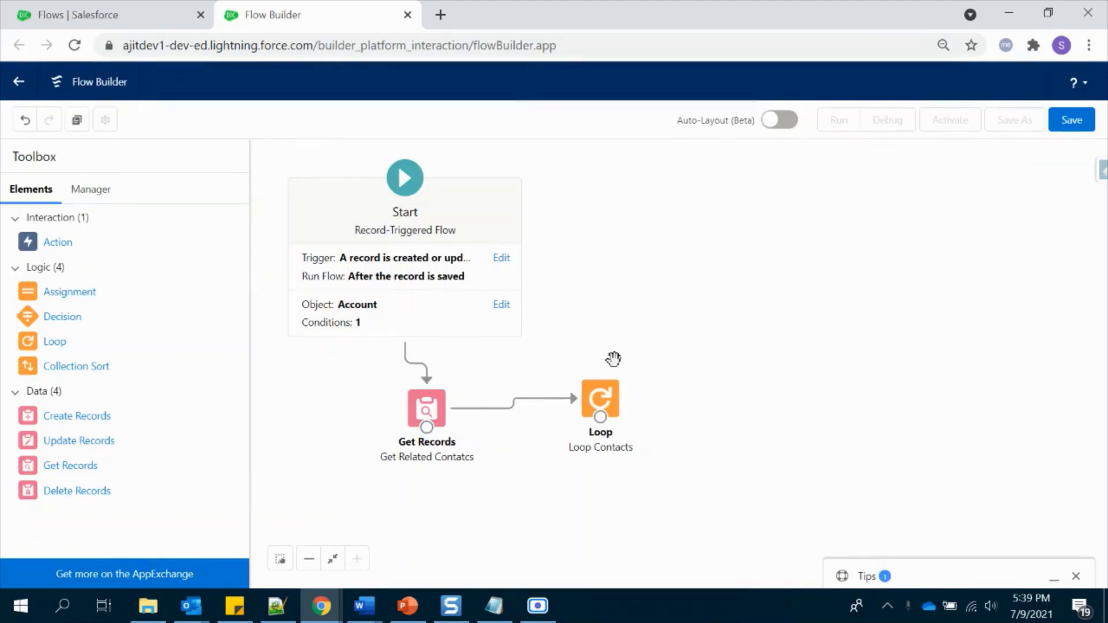
{"action": "left_click_drag", "start_coordinate": [73, 292], "coordinate": [747, 400]}
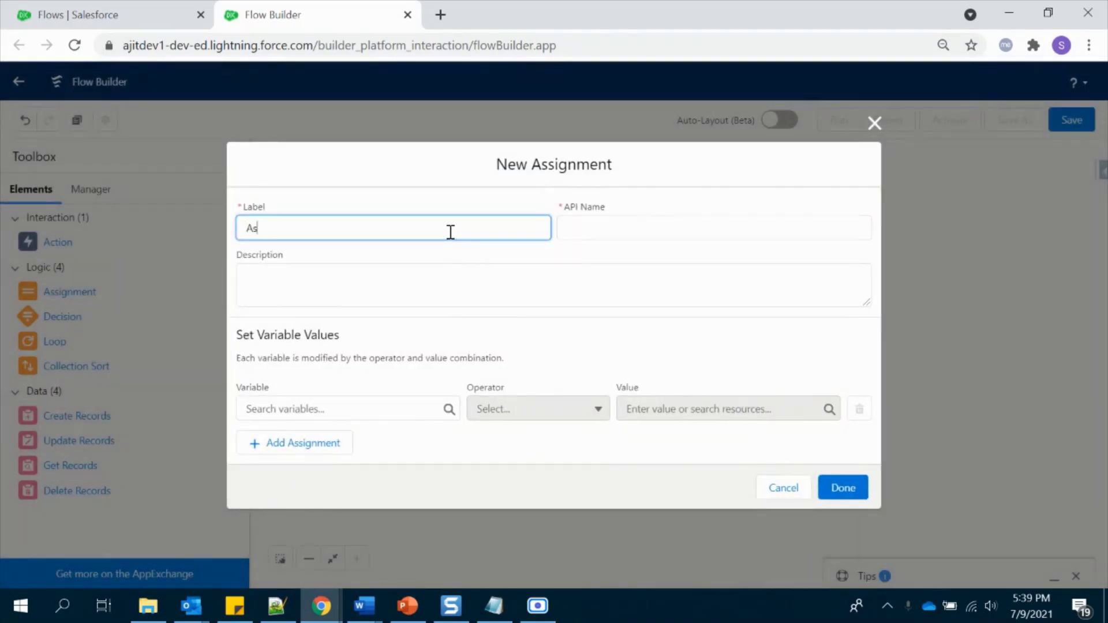
{"action": "type", "text": "Assign COn"}
{"action": "left_click", "coordinate": [480, 296]}
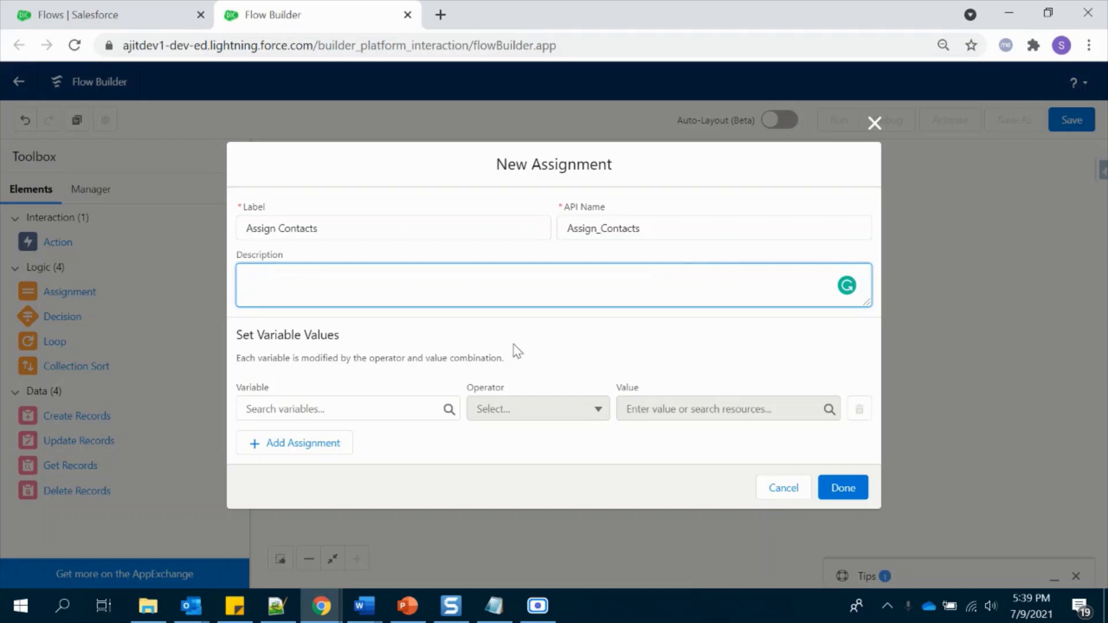
- Set the loop's Current Item Phone equal to the triggering Account's Phone
{"action": "left_click", "coordinate": [398, 407]}
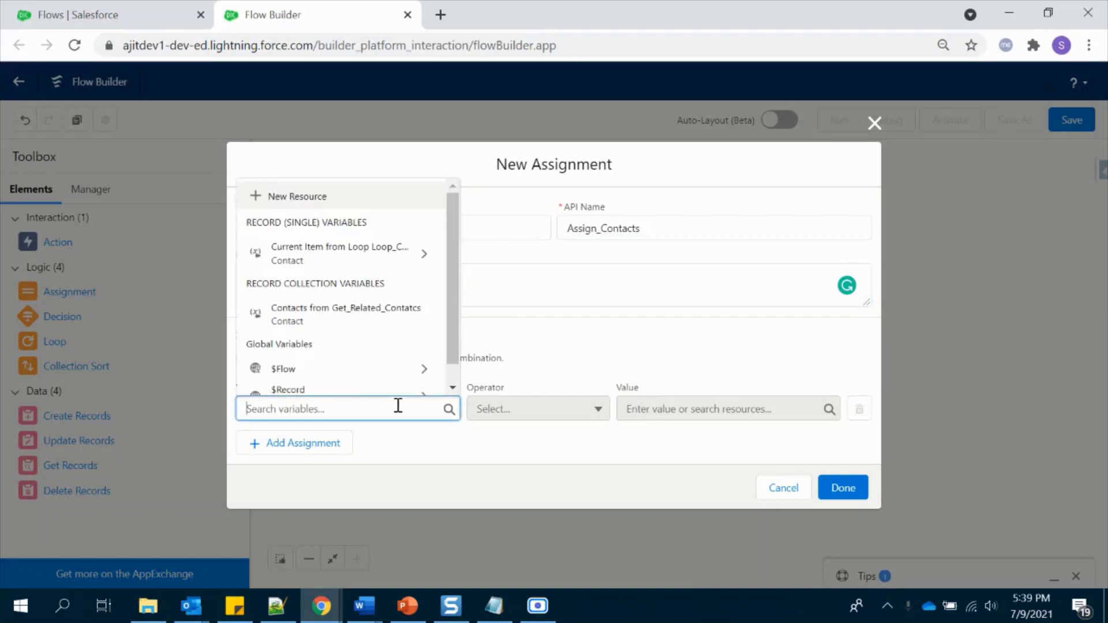
{"action": "left_click", "coordinate": [323, 258]}
{"action": "type", "text": "phone"}
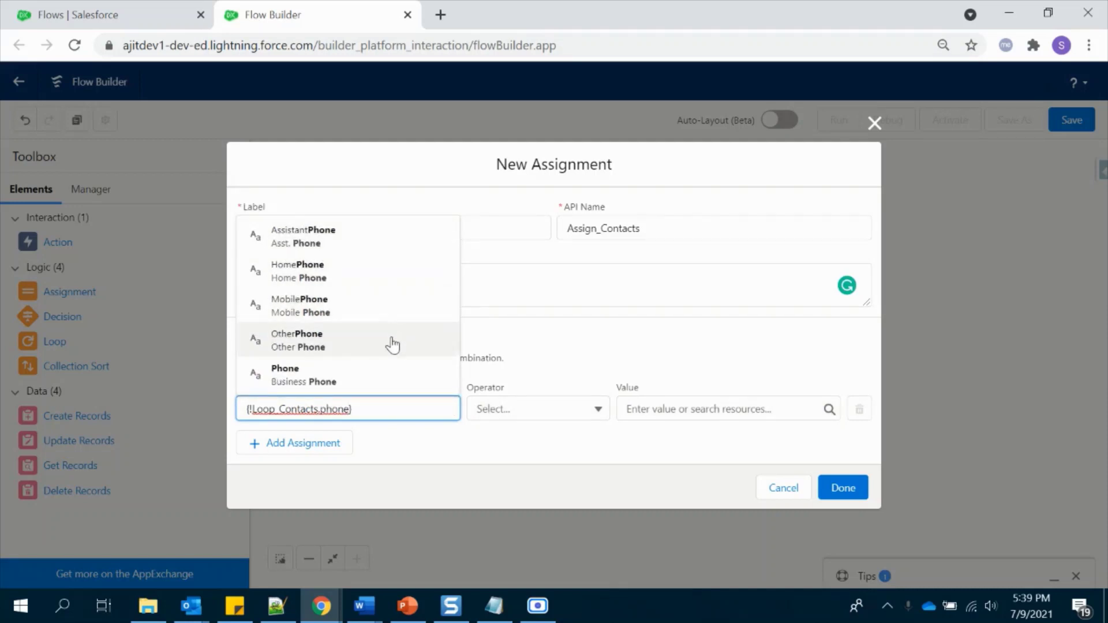
{"action": "left_click", "coordinate": [313, 381]}
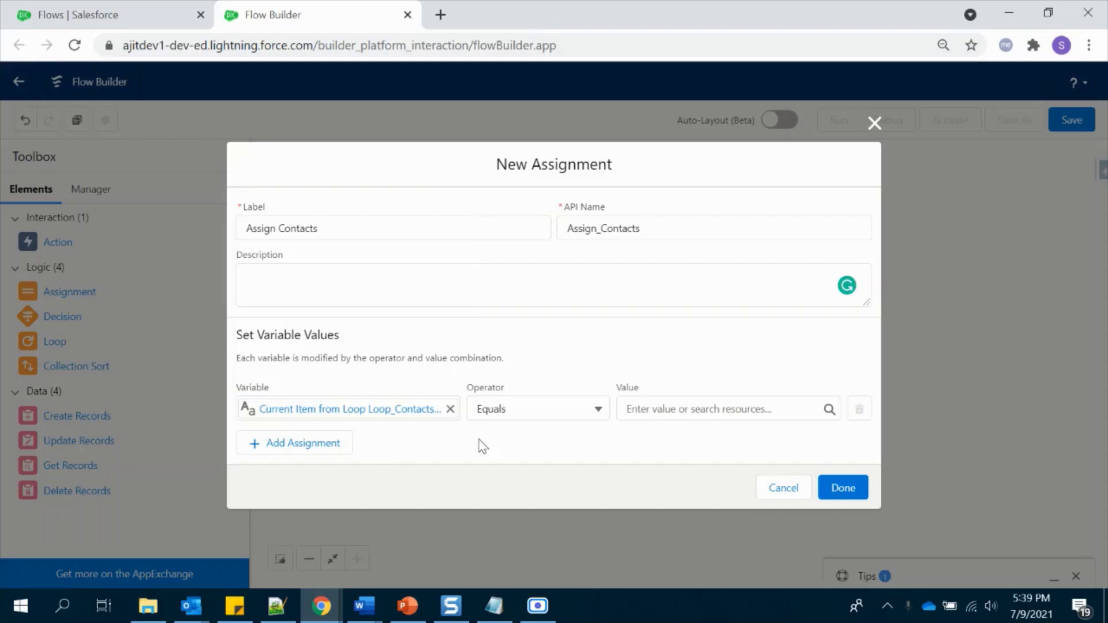
{"action": "left_click", "coordinate": [735, 411]}
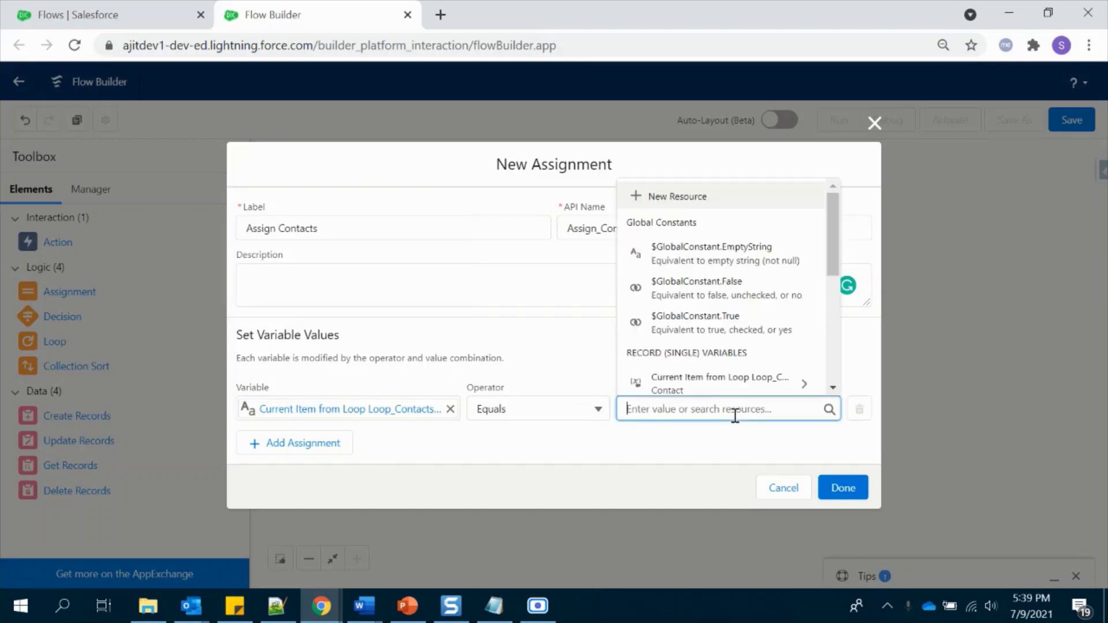
{"action": "left_click_drag", "start_coordinate": [830, 231], "coordinate": [833, 346]}
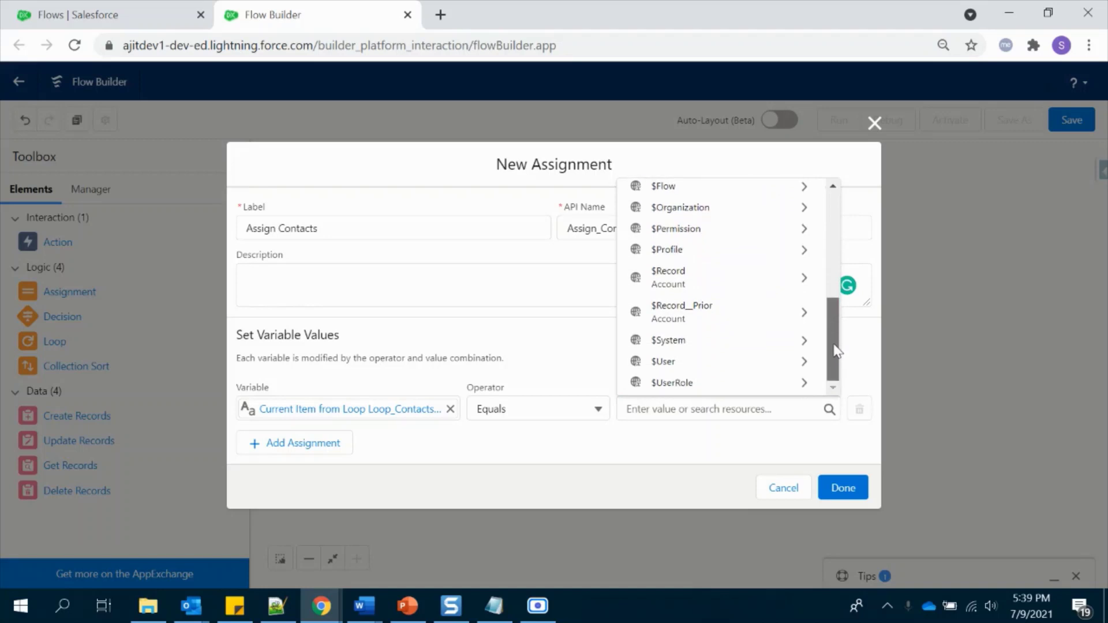
{"action": "left_click", "coordinate": [729, 289]}
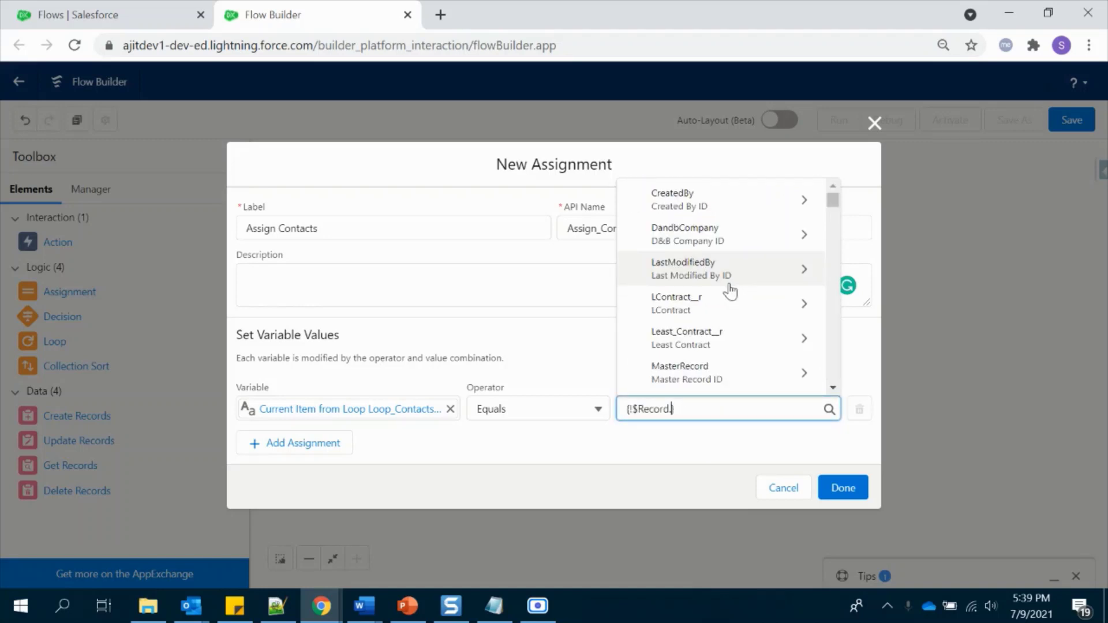
{"action": "type", "text": "phone"}
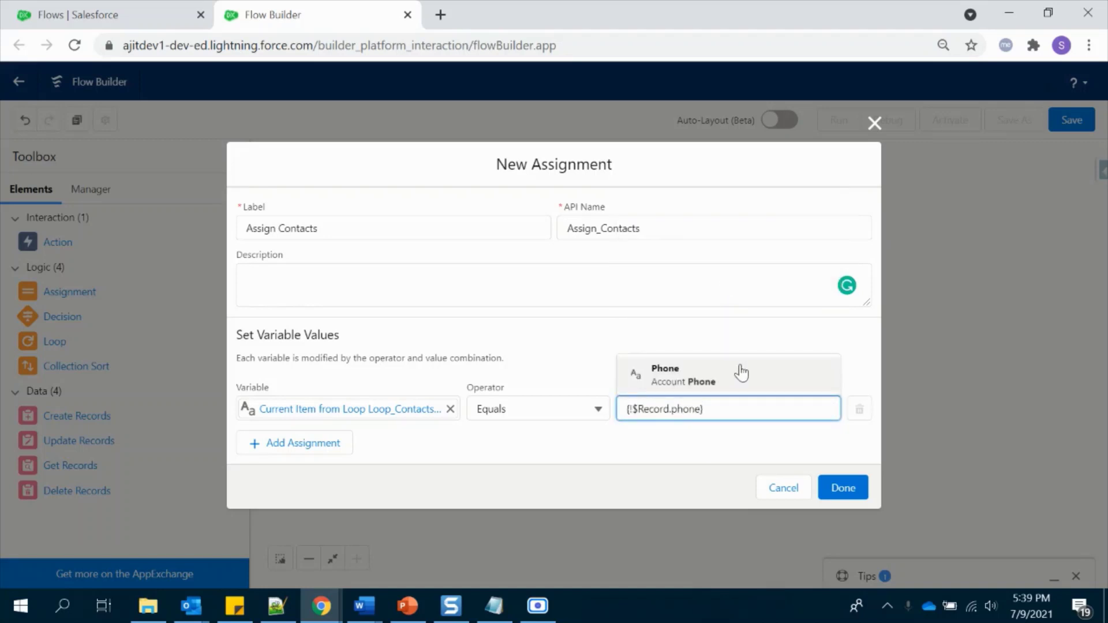
{"action": "left_click", "coordinate": [736, 372]}
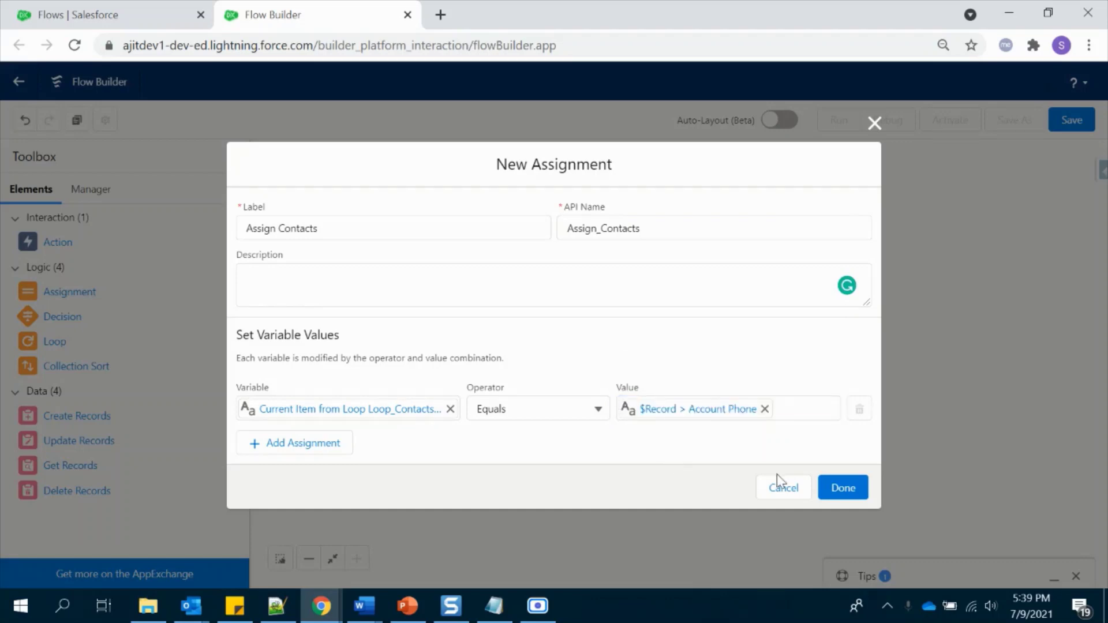
- Save Assign Contacts and connect Loop Contacts to it for each item in the collection
{"action": "left_click", "coordinate": [839, 489]}
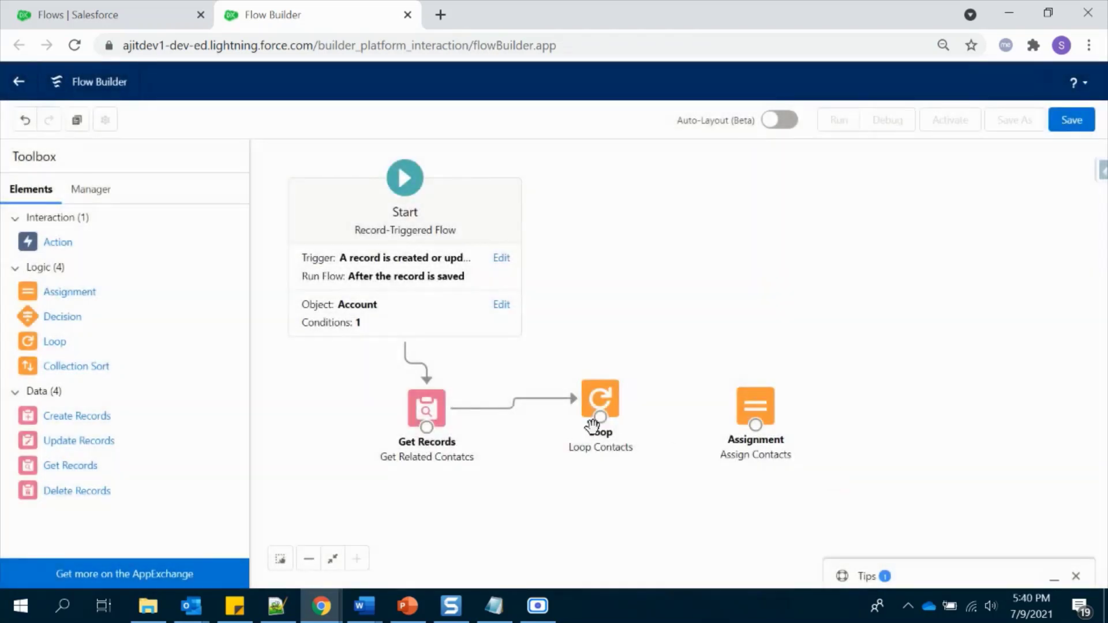
{"action": "left_click_drag", "start_coordinate": [600, 417], "coordinate": [755, 411]}
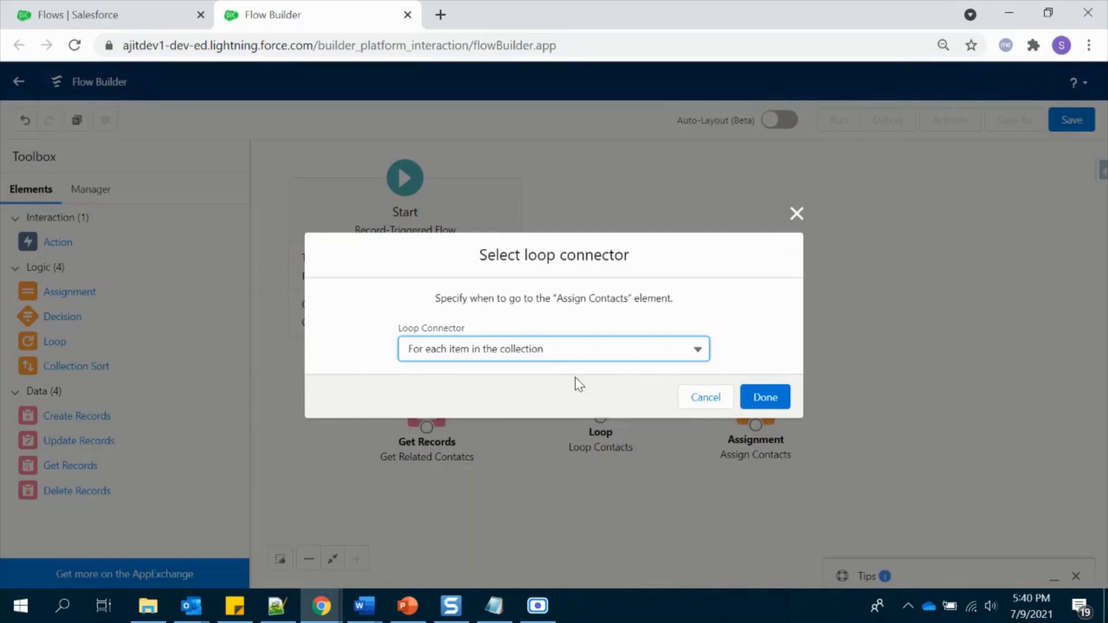
{"action": "left_click", "coordinate": [540, 350]}
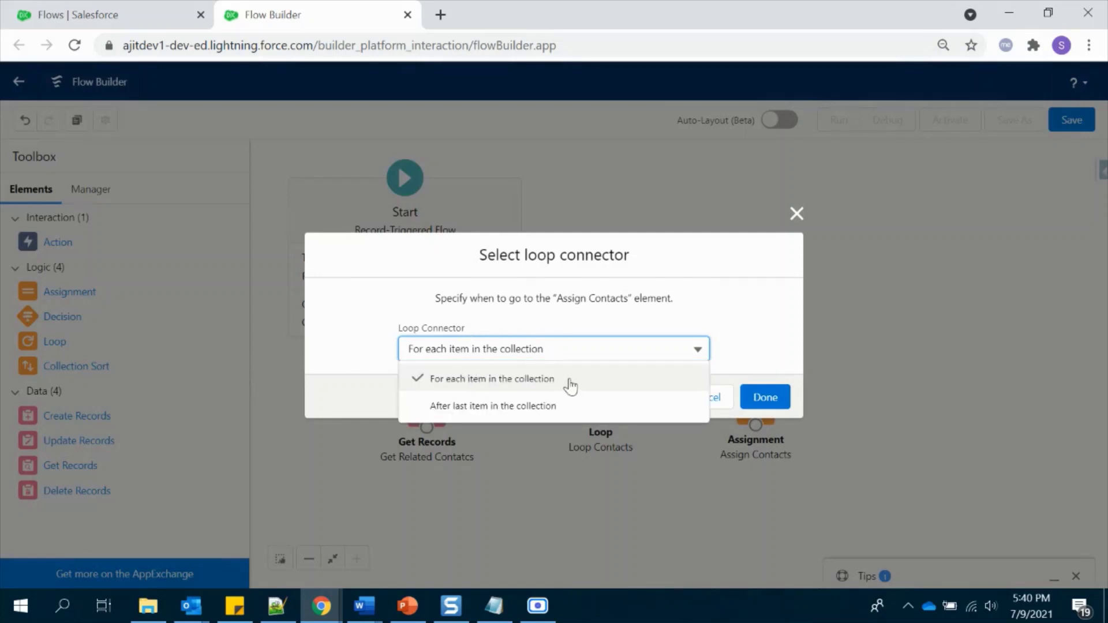
{"action": "left_click", "coordinate": [765, 397]}
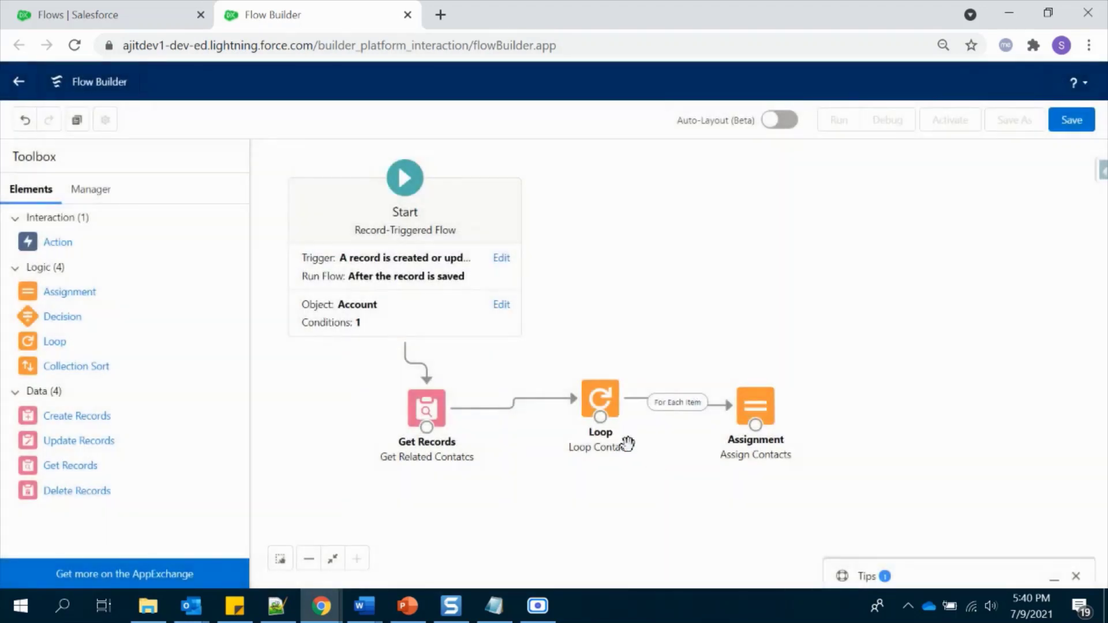
{"action": "left_click_drag", "start_coordinate": [755, 406], "coordinate": [754, 399]}
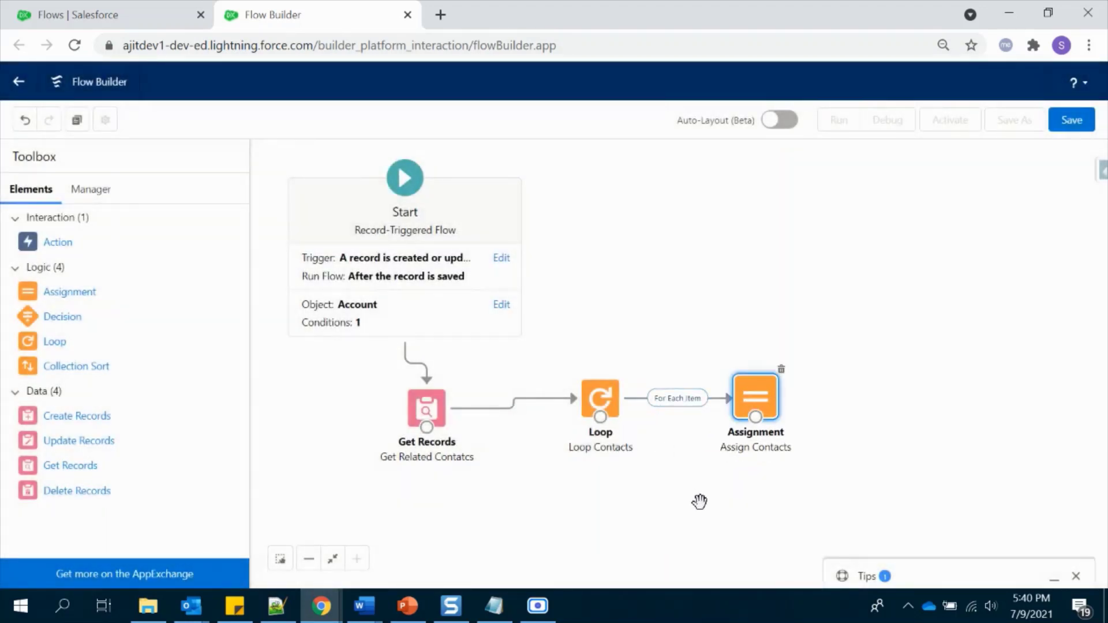
{"action": "left_click_drag", "start_coordinate": [54, 291], "coordinate": [577, 487]}
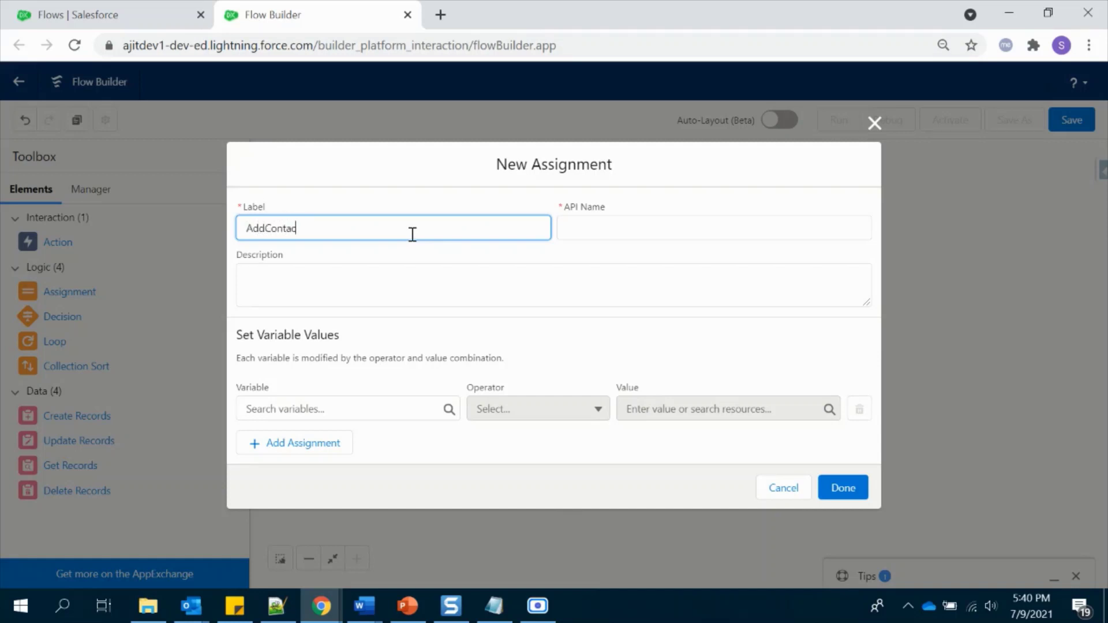
- Label the second assignment 'AddContacts' so its API name becomes AddContacts
{"action": "left_click", "coordinate": [437, 278]}
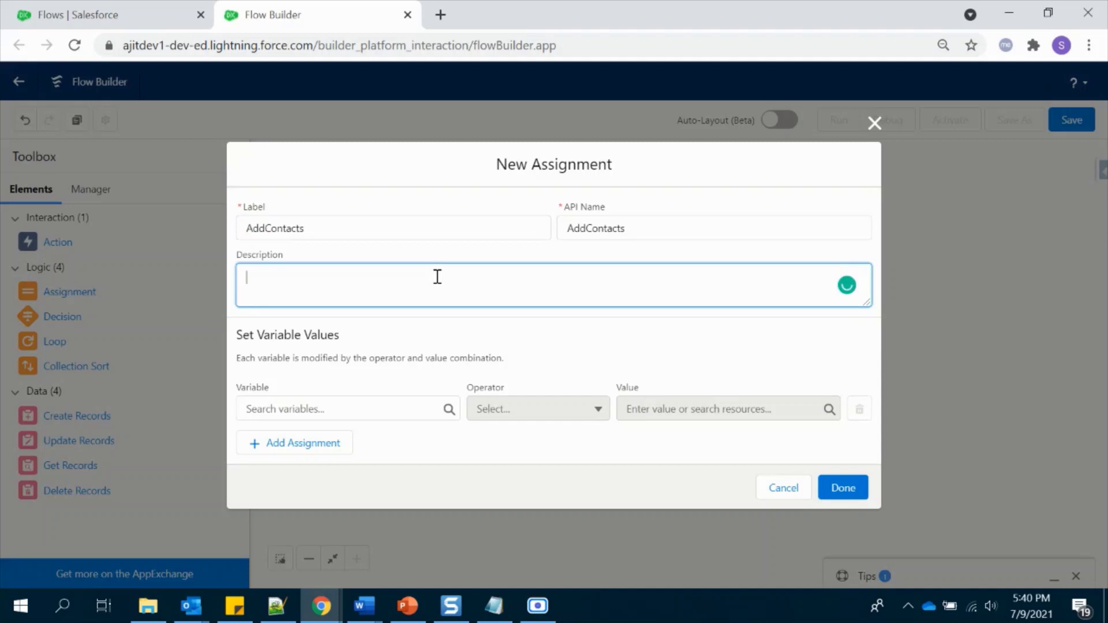
{"action": "left_click", "coordinate": [413, 408]}
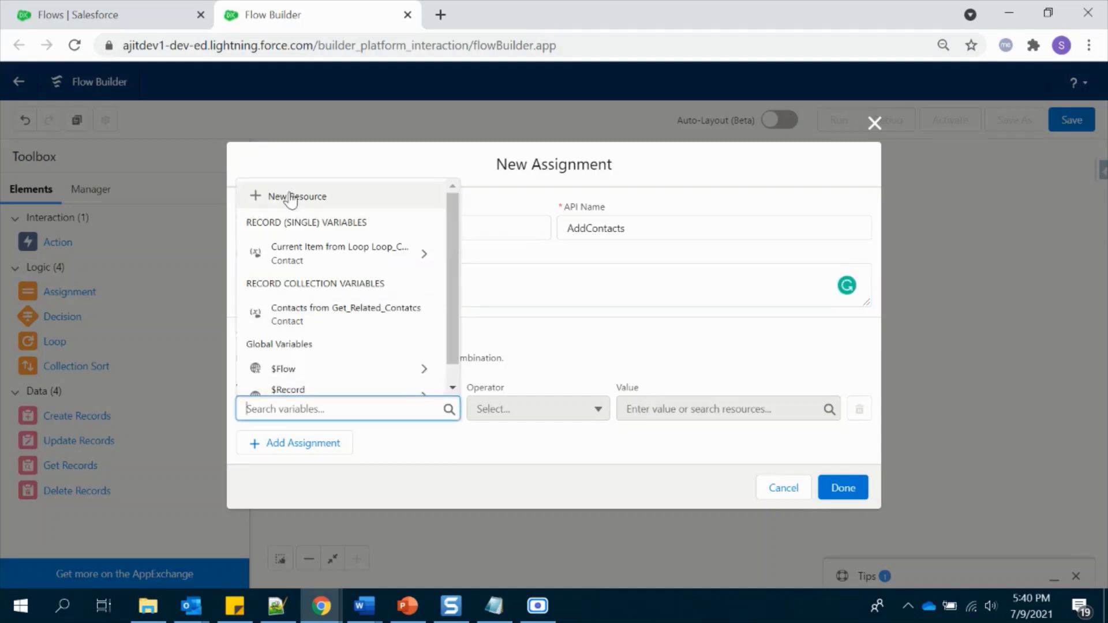
- Create a new variable resource named ContactsToUpdate
{"action": "left_click", "coordinate": [291, 199]}
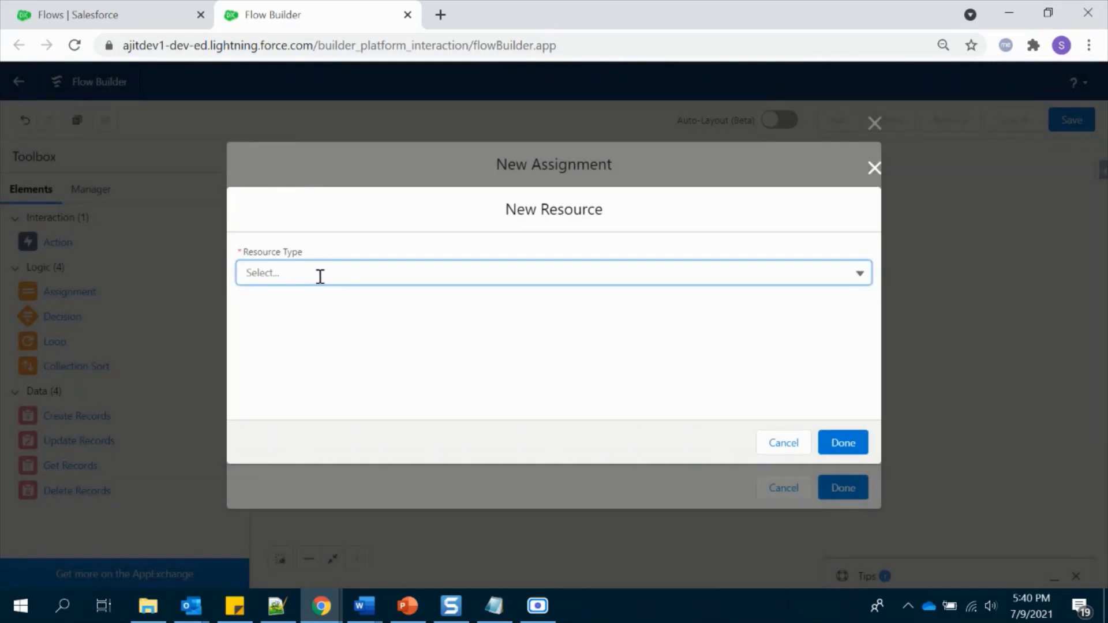
{"action": "left_click", "coordinate": [320, 276]}
{"action": "left_click", "coordinate": [317, 301]}
{"action": "left_click", "coordinate": [313, 304]}
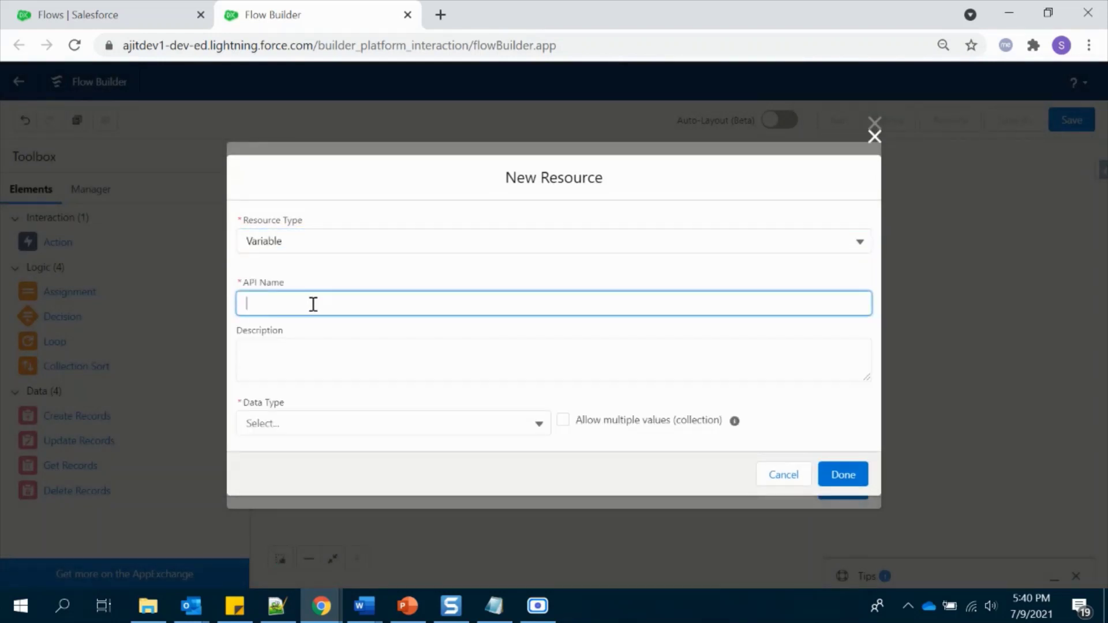
{"action": "type", "text": "contactsToUpdate"}
{"action": "left_click", "coordinate": [262, 303]}
{"action": "key", "text": "BackSpace"}
{"action": "type", "text": "o"}
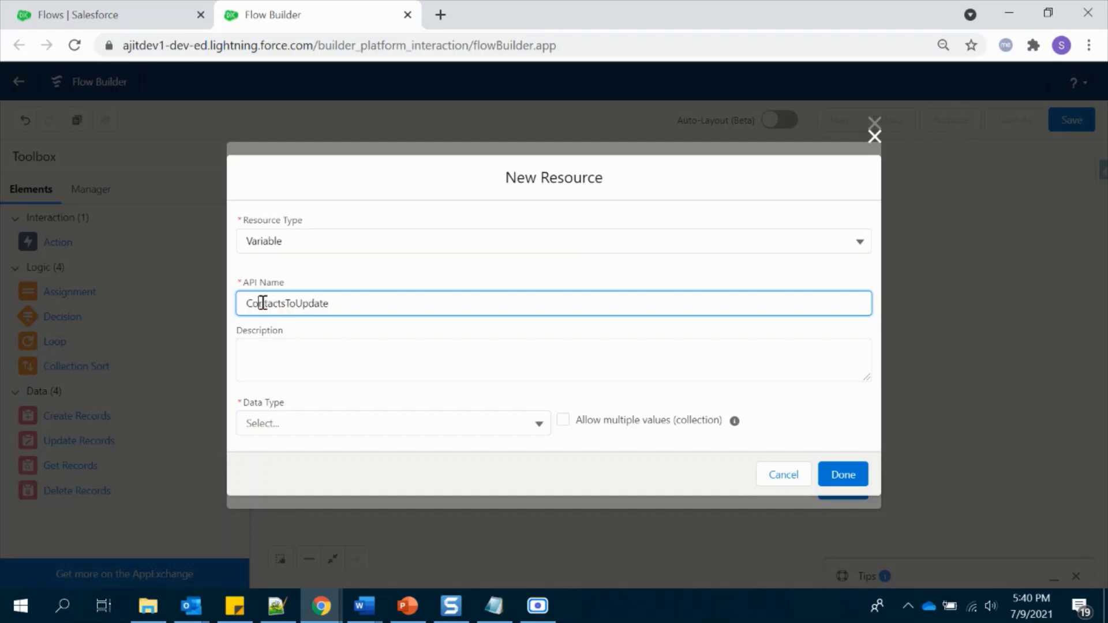
{"action": "left_click", "coordinate": [357, 400]}
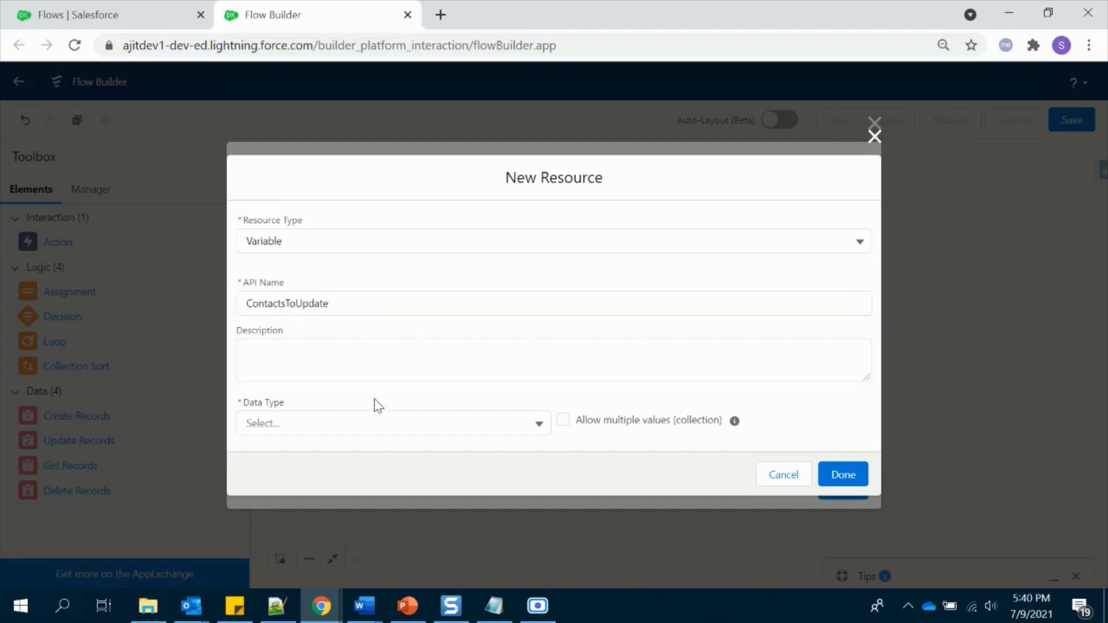
- Make ContactsToUpdate a Contact record collection, available for input and output
{"action": "left_click", "coordinate": [470, 424]}
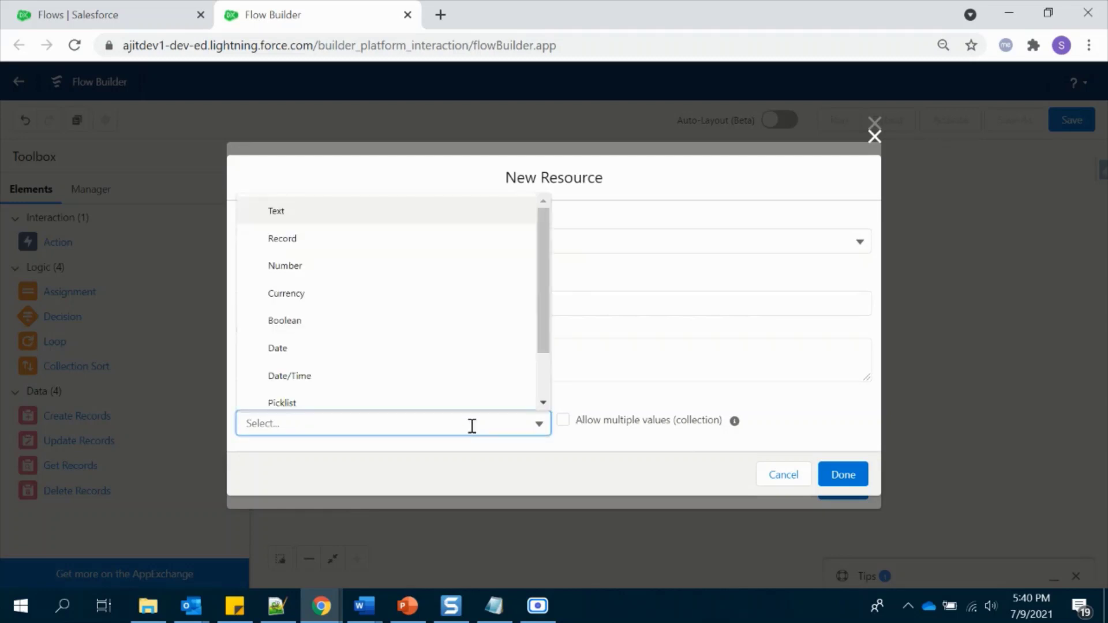
{"action": "left_click", "coordinate": [368, 241]}
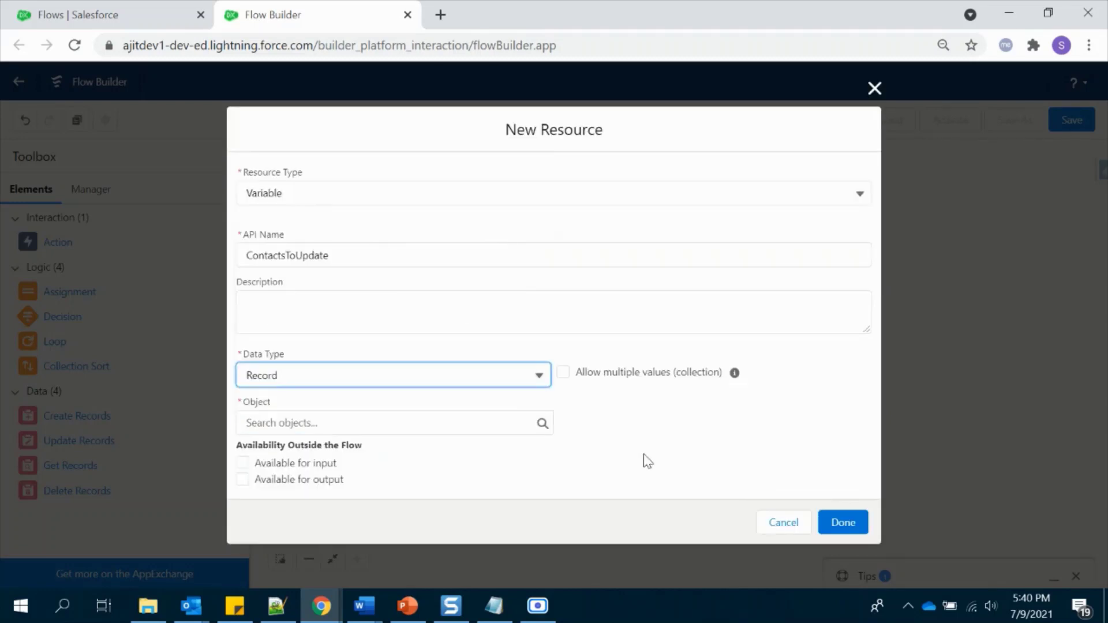
{"action": "left_click", "coordinate": [566, 372]}
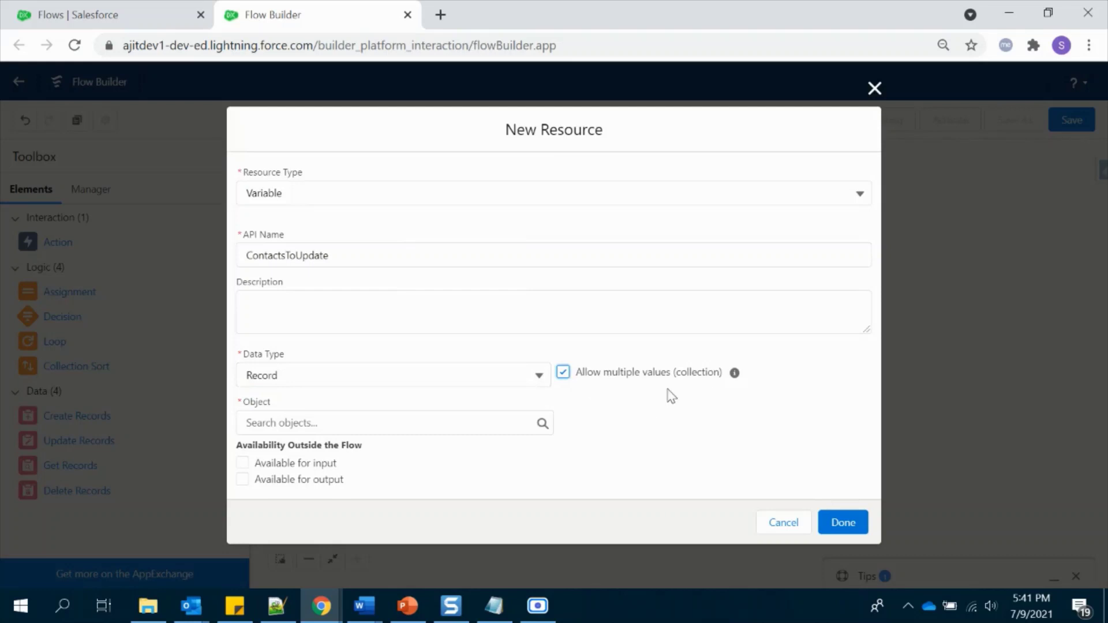
{"action": "left_click", "coordinate": [471, 422]}
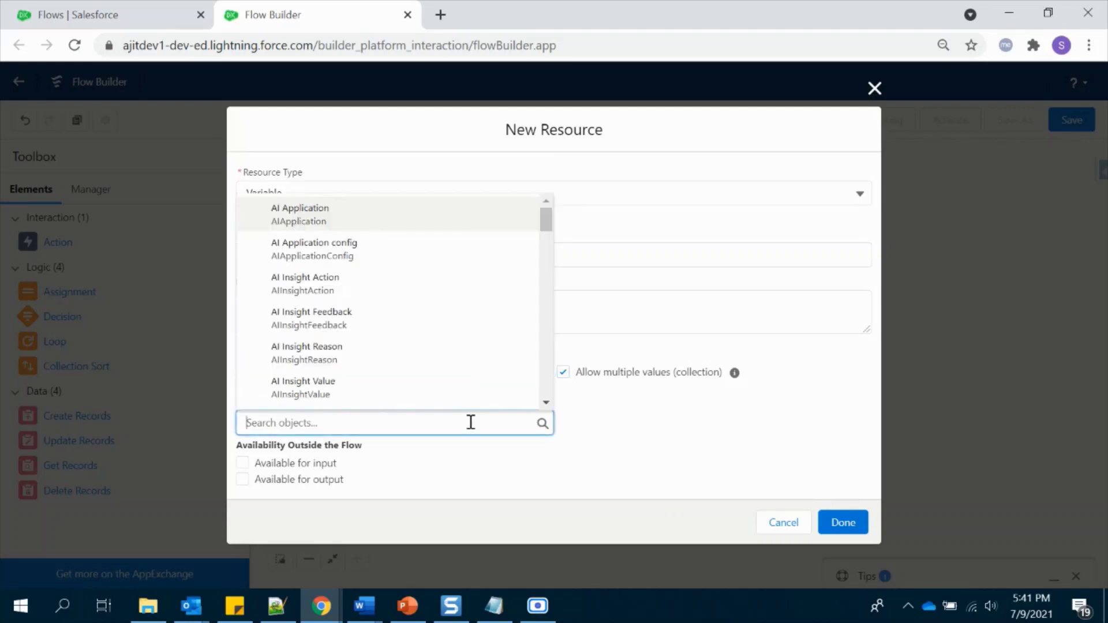
{"action": "type", "text": "cont"}
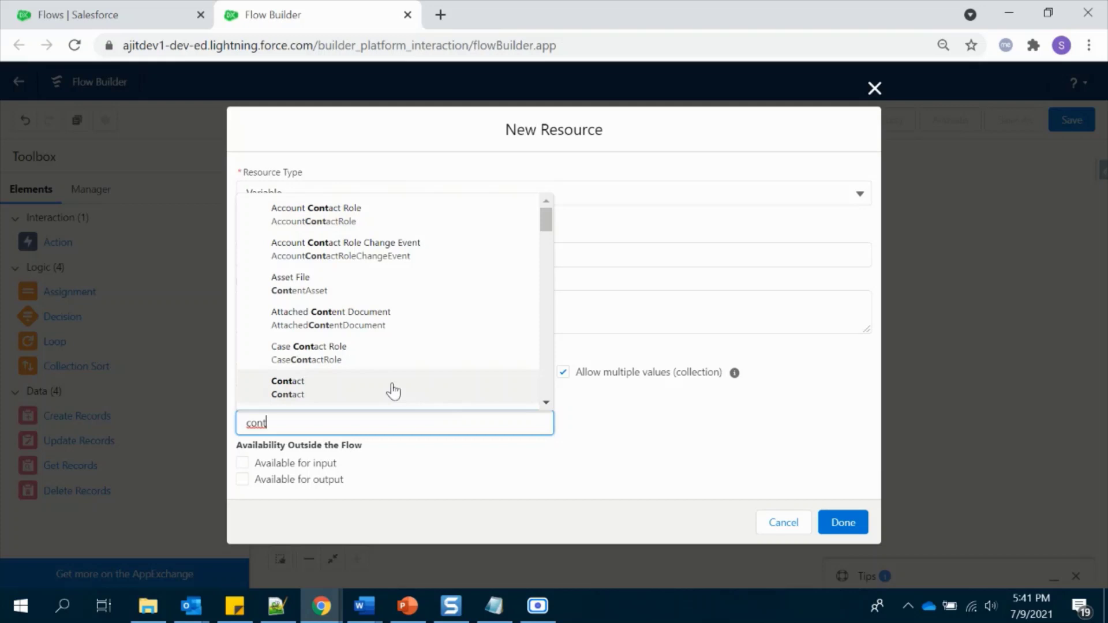
{"action": "left_click", "coordinate": [394, 388]}
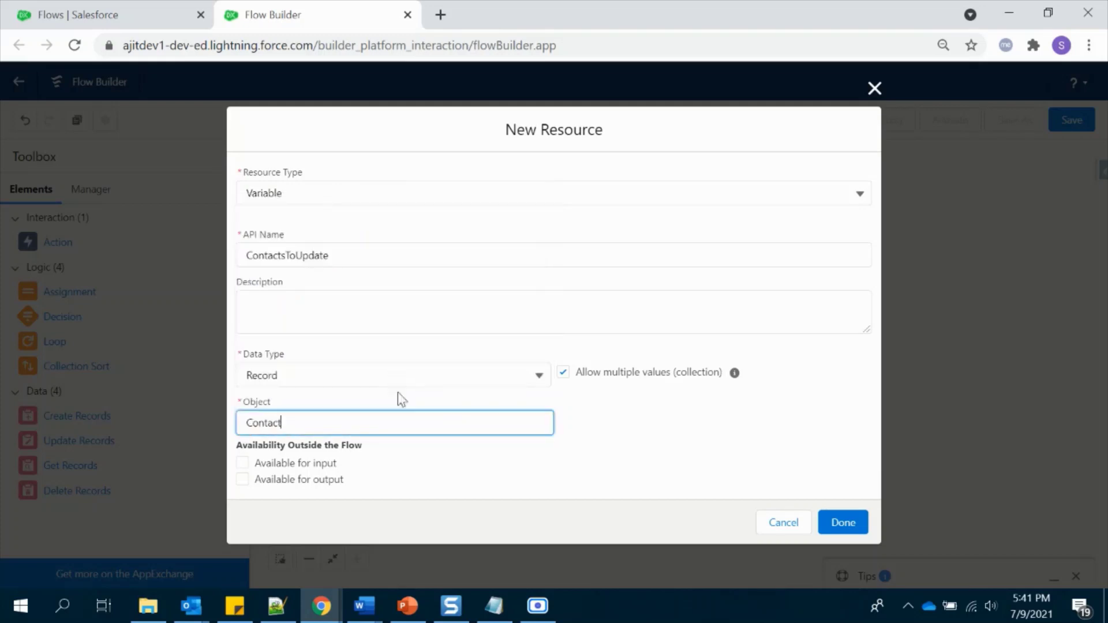
{"action": "left_click", "coordinate": [297, 463]}
{"action": "left_click", "coordinate": [297, 483]}
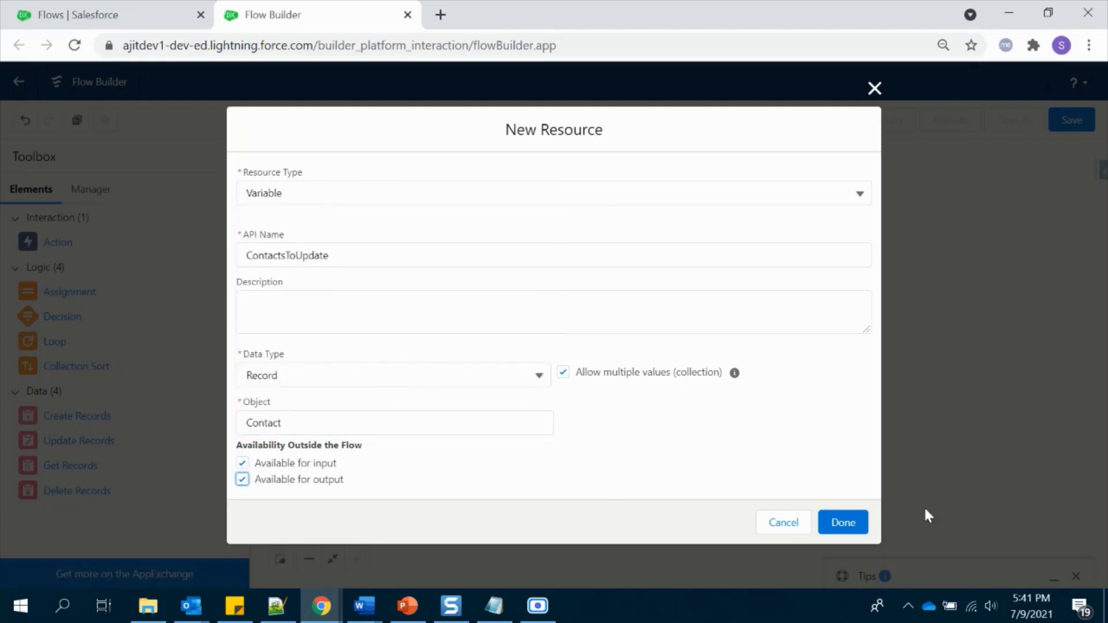
{"action": "left_click", "coordinate": [858, 522]}
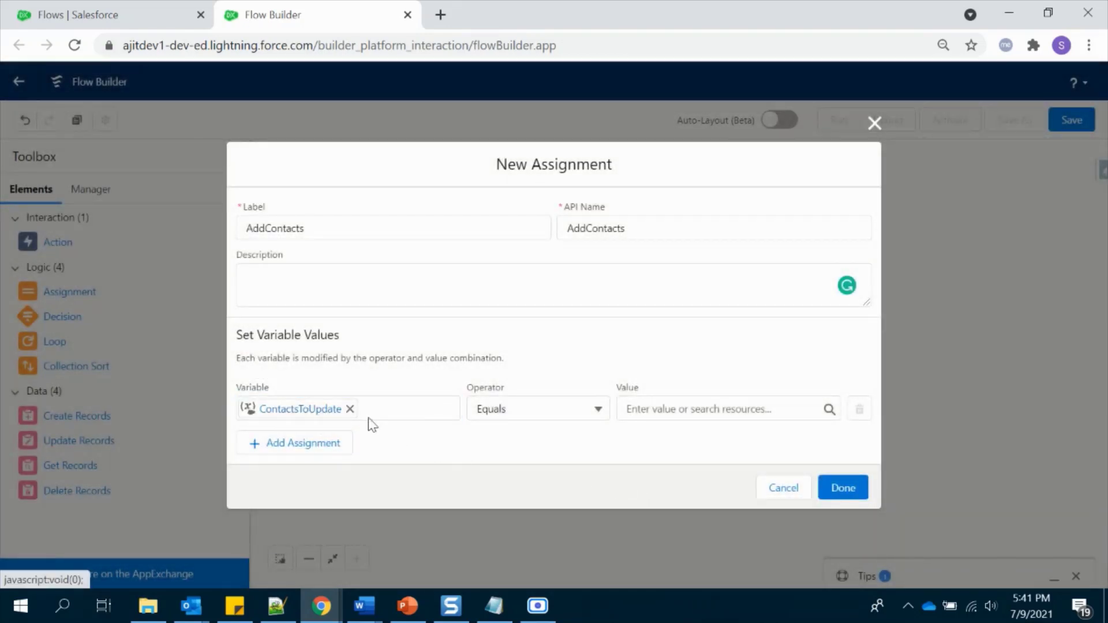
- Make AddContacts Add the Loop_Contacts current item, then connect Assign Contacts to it
{"action": "left_click", "coordinate": [514, 410]}
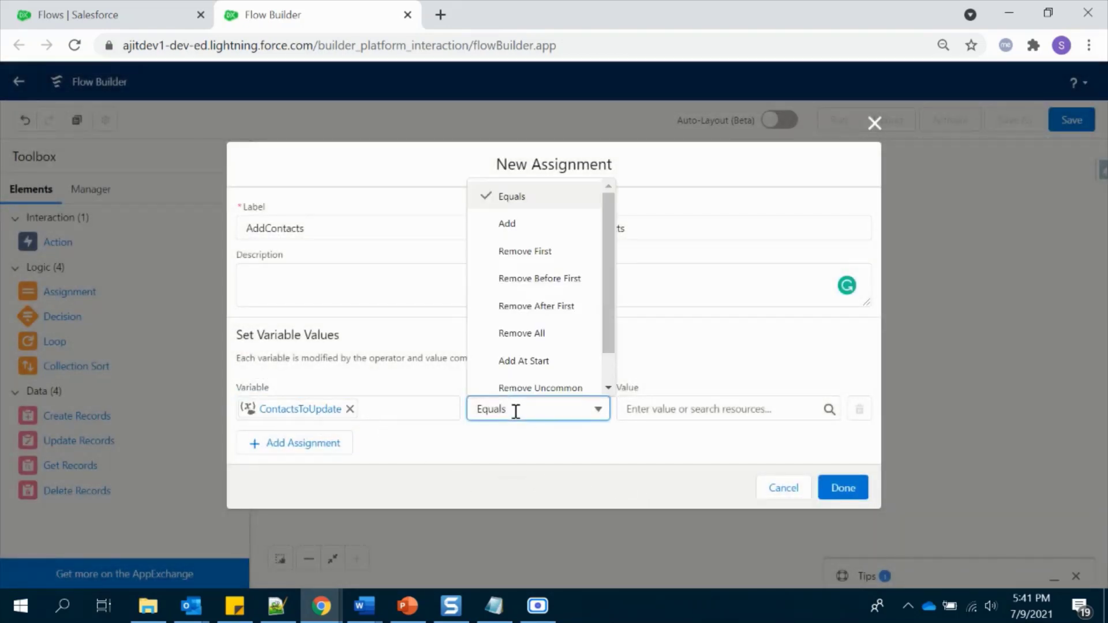
{"action": "left_click", "coordinate": [508, 226]}
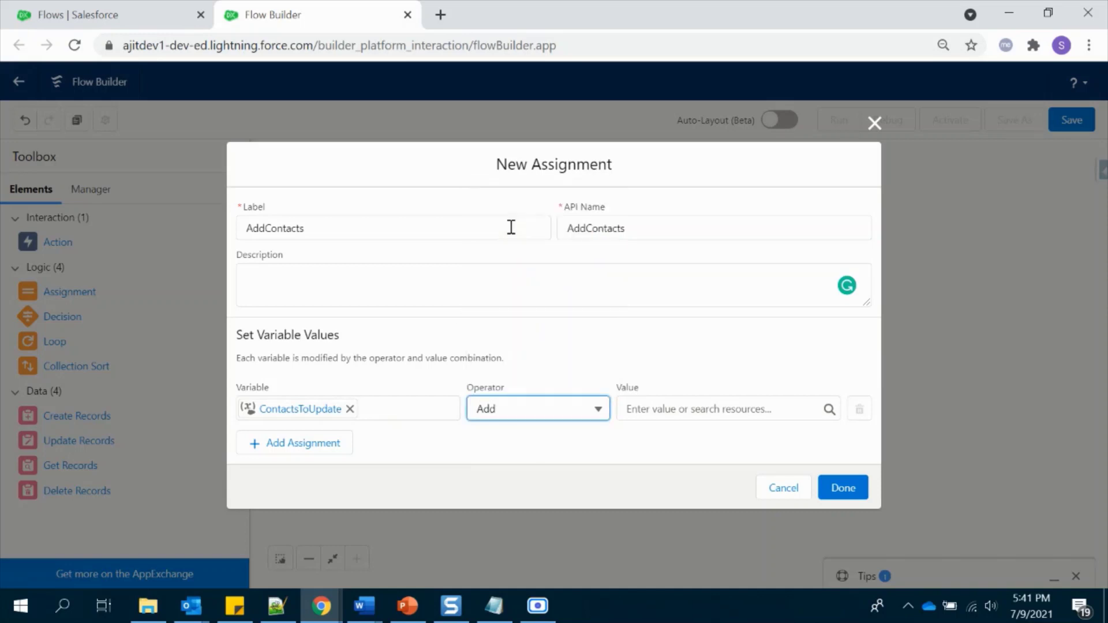
{"action": "left_click", "coordinate": [638, 406]}
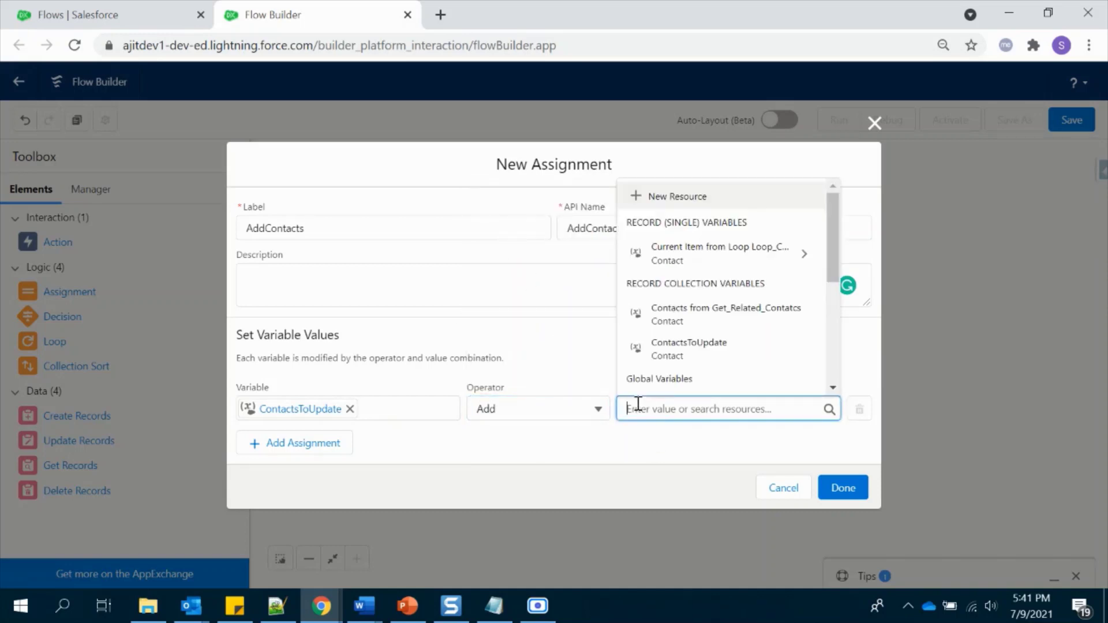
{"action": "left_click", "coordinate": [692, 253]}
{"action": "left_click", "coordinate": [597, 363]}
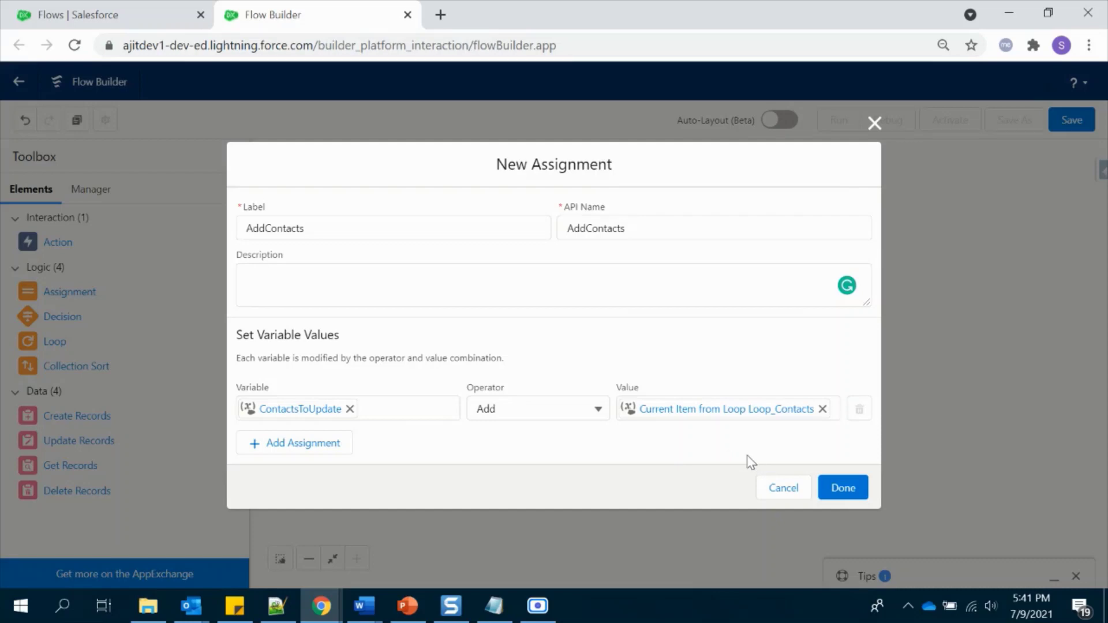
{"action": "left_click", "coordinate": [842, 486]}
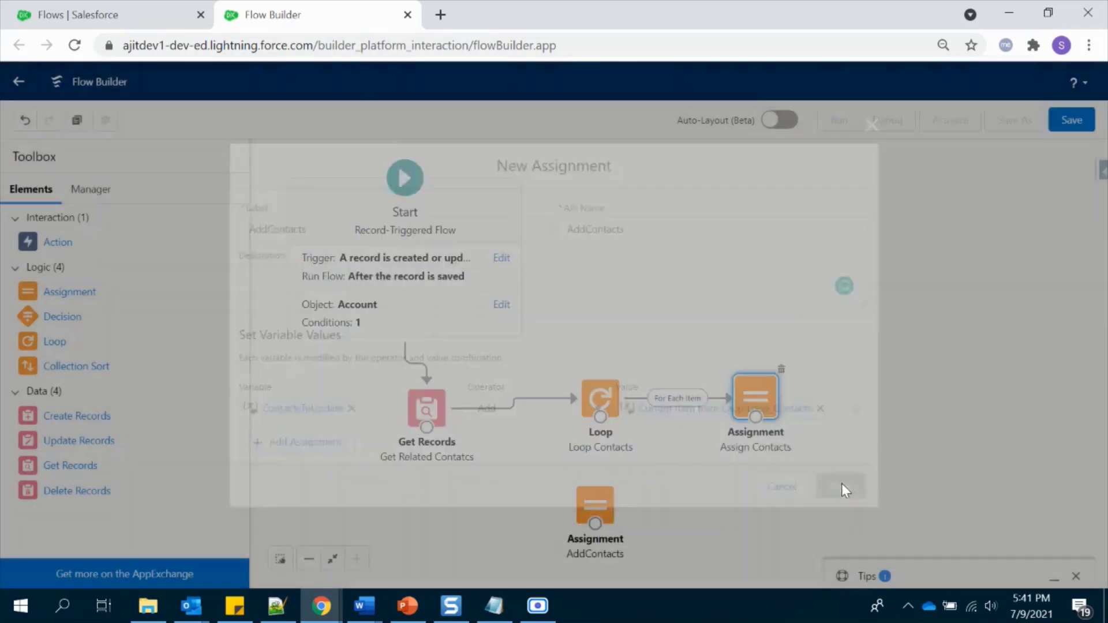
{"action": "left_click_drag", "start_coordinate": [755, 417], "coordinate": [603, 425]}
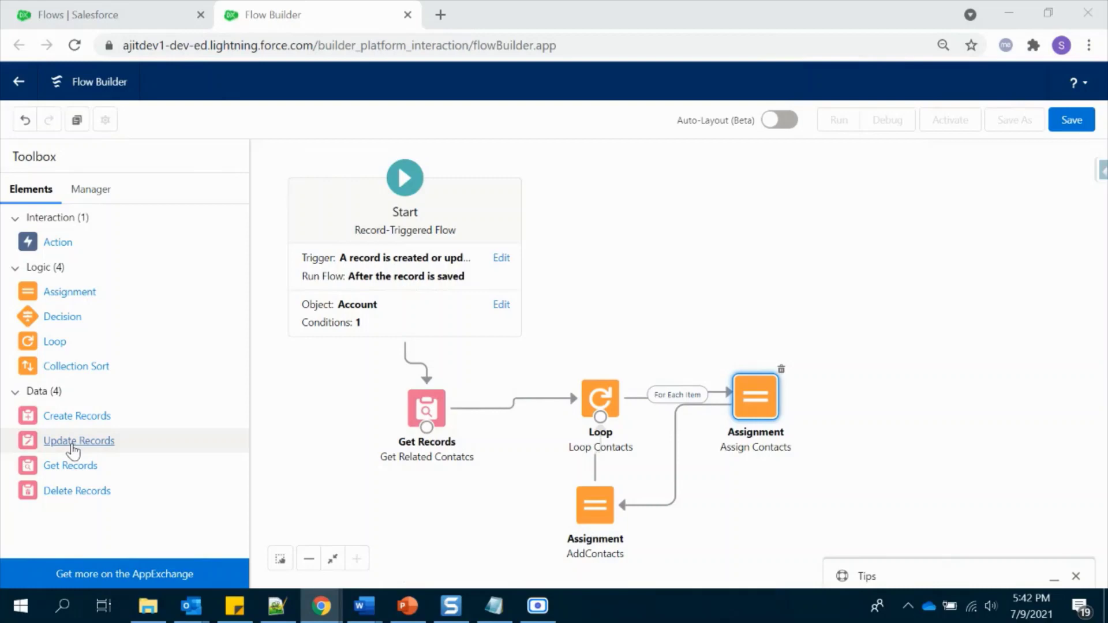
- Add an Update Records element to the canvas labelled 'Update Contact'
{"action": "left_click_drag", "start_coordinate": [75, 443], "coordinate": [690, 267]}
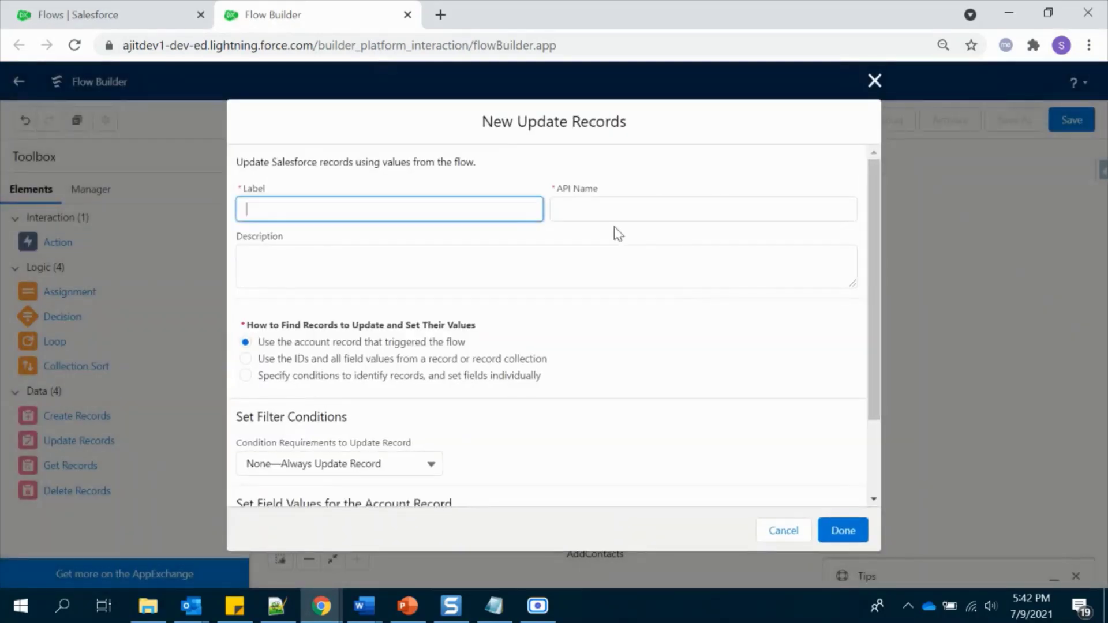
{"action": "type", "text": "Update COn"}
{"action": "key", "text": "BackSpace"}
{"action": "key", "text": "BackSpace"}
{"action": "key", "text": "BackSpace"}
{"action": "key", "text": "BackSpace"}
{"action": "type", "text": "ontact"}
{"action": "scroll", "coordinate": [583, 312], "scroll_direction": "down", "scroll_amount": 2}
{"action": "scroll", "coordinate": [583, 312], "scroll_direction": "up", "scroll_amount": 2}
- Have Update Contact update the ContactsToUpdate collection, run after the loop's last item
{"action": "left_click", "coordinate": [386, 359]}
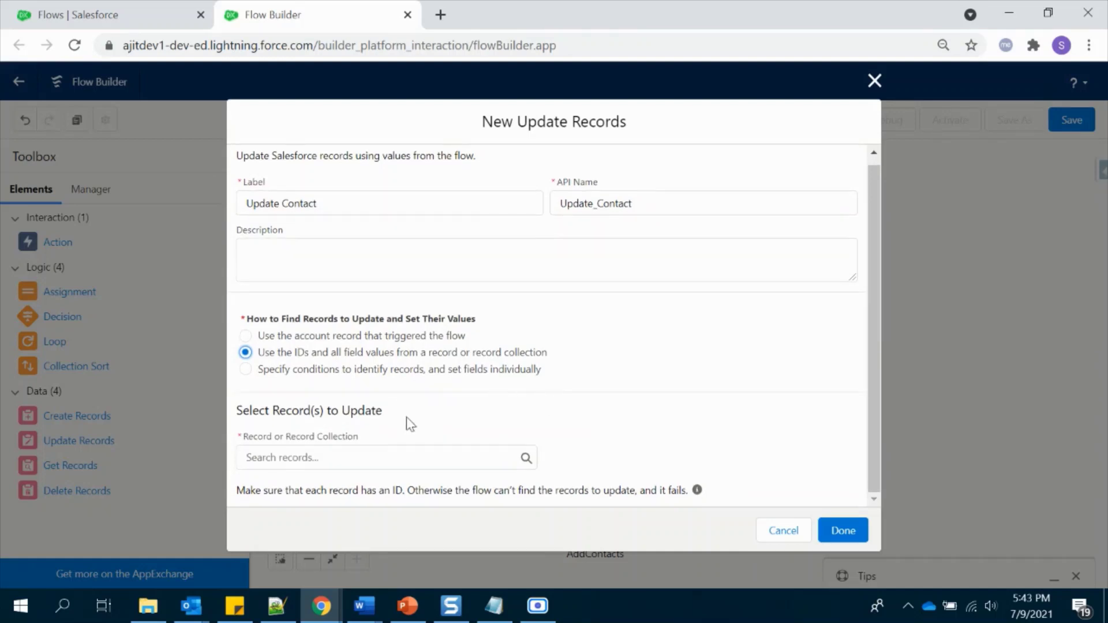
{"action": "left_click", "coordinate": [312, 462]}
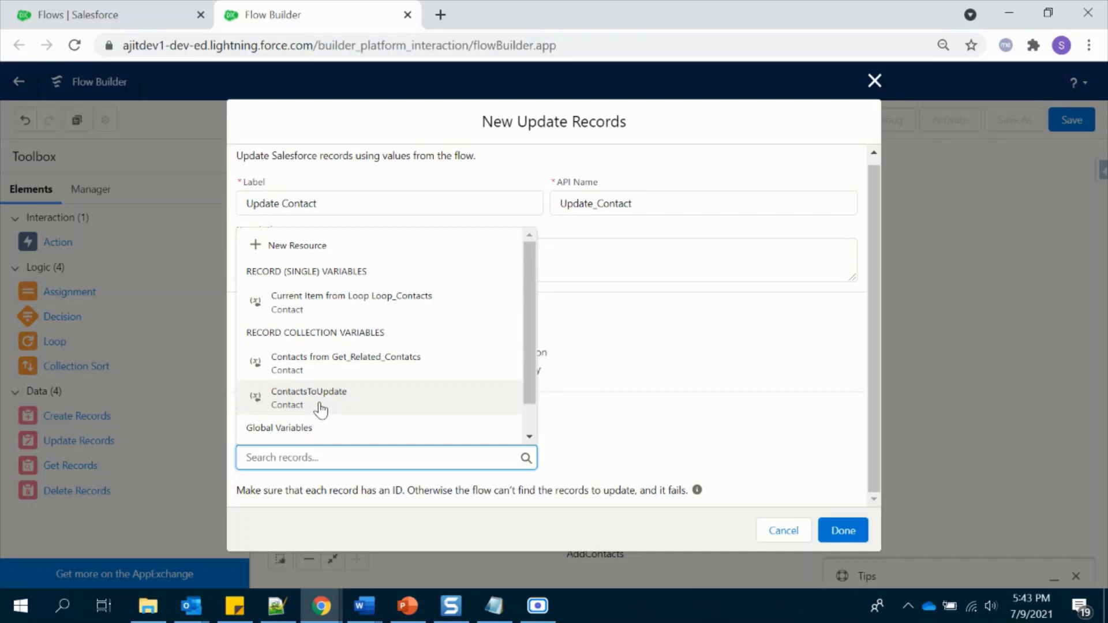
{"action": "left_click", "coordinate": [321, 409]}
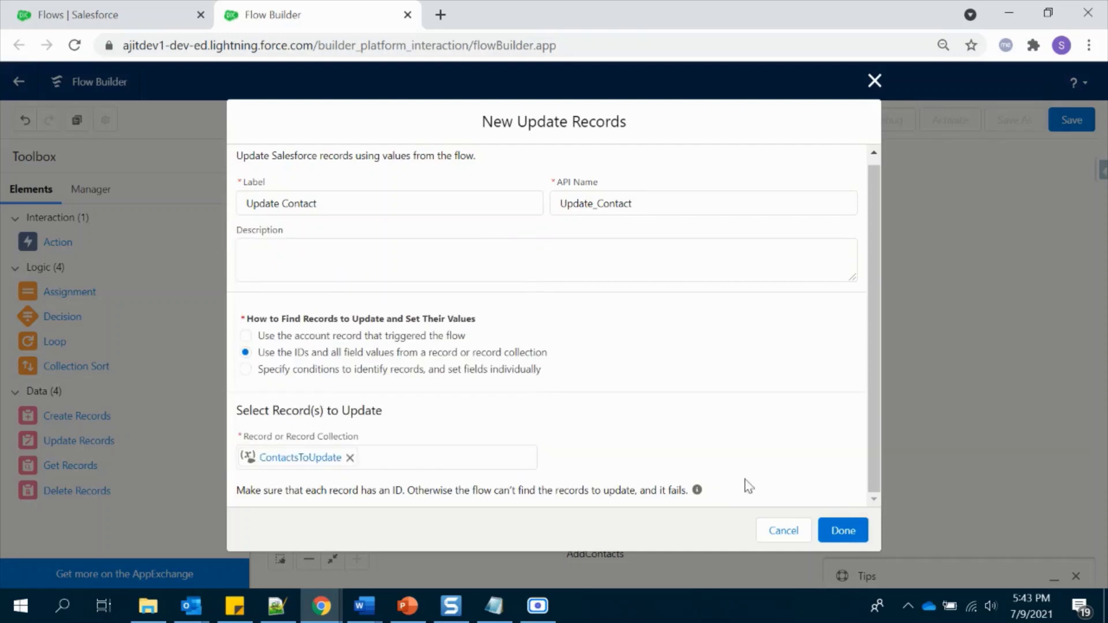
{"action": "left_click", "coordinate": [844, 531]}
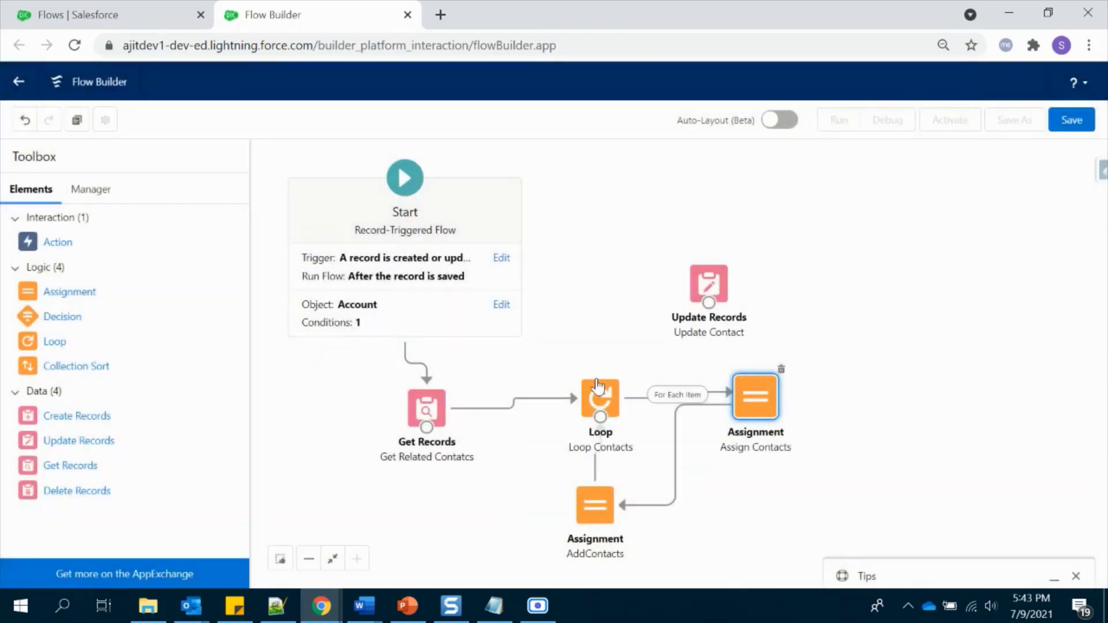
{"action": "left_click_drag", "start_coordinate": [600, 417], "coordinate": [694, 306]}
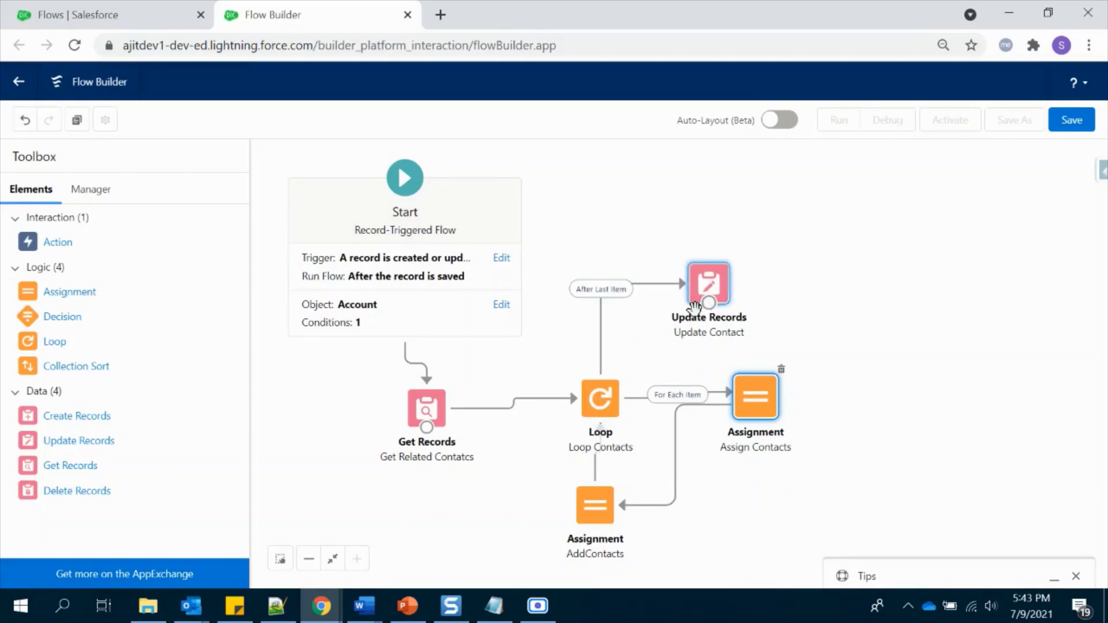
{"action": "left_click", "coordinate": [1071, 121]}
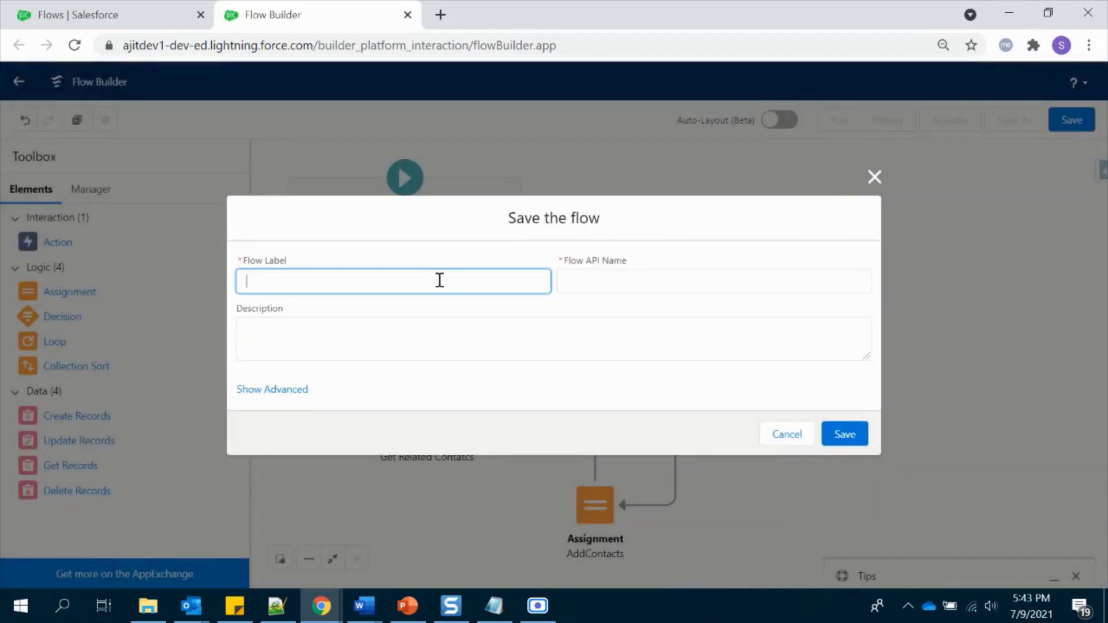
- Save the flow as 'Update related contacts', activate Version 1, and return to Setup's Flows list
{"action": "type", "text": "Update related contacts"}
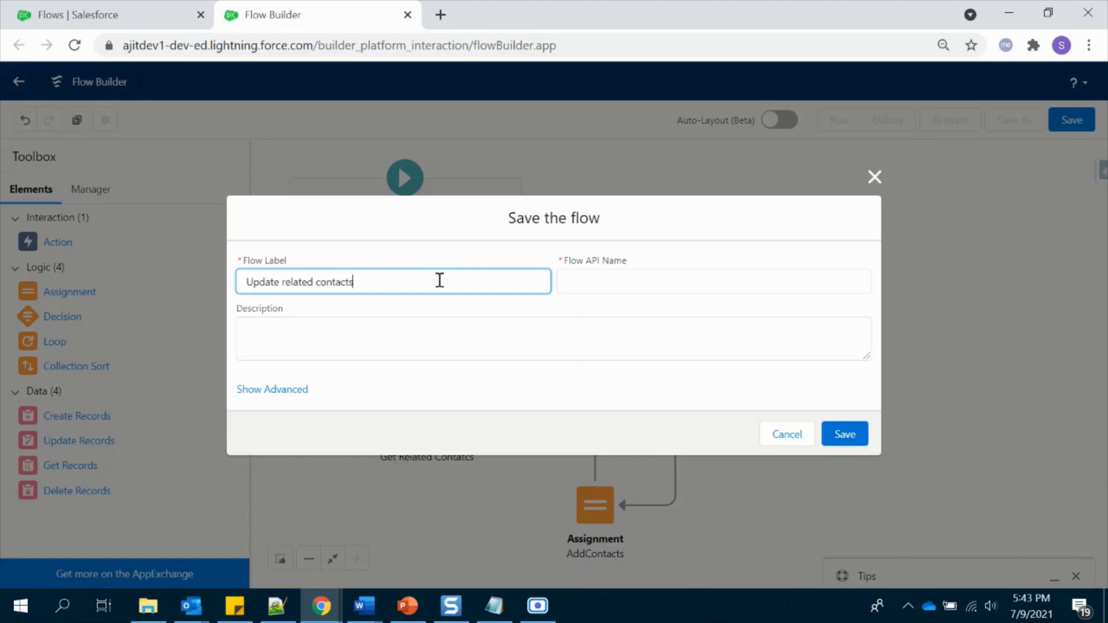
{"action": "left_click", "coordinate": [474, 344]}
{"action": "left_click", "coordinate": [842, 434]}
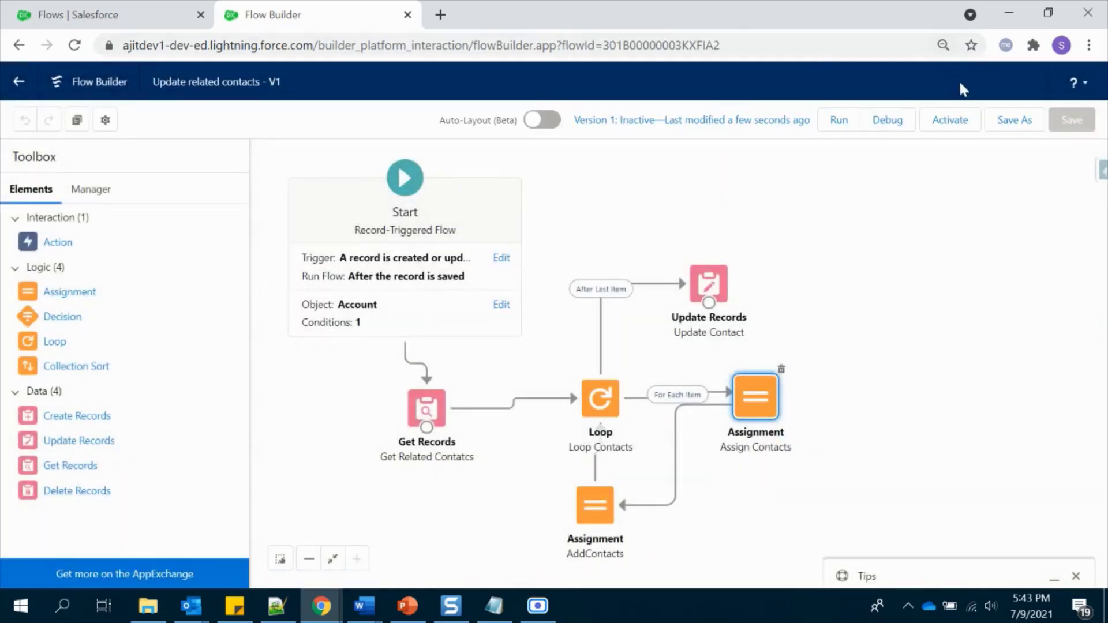
{"action": "left_click", "coordinate": [950, 122]}
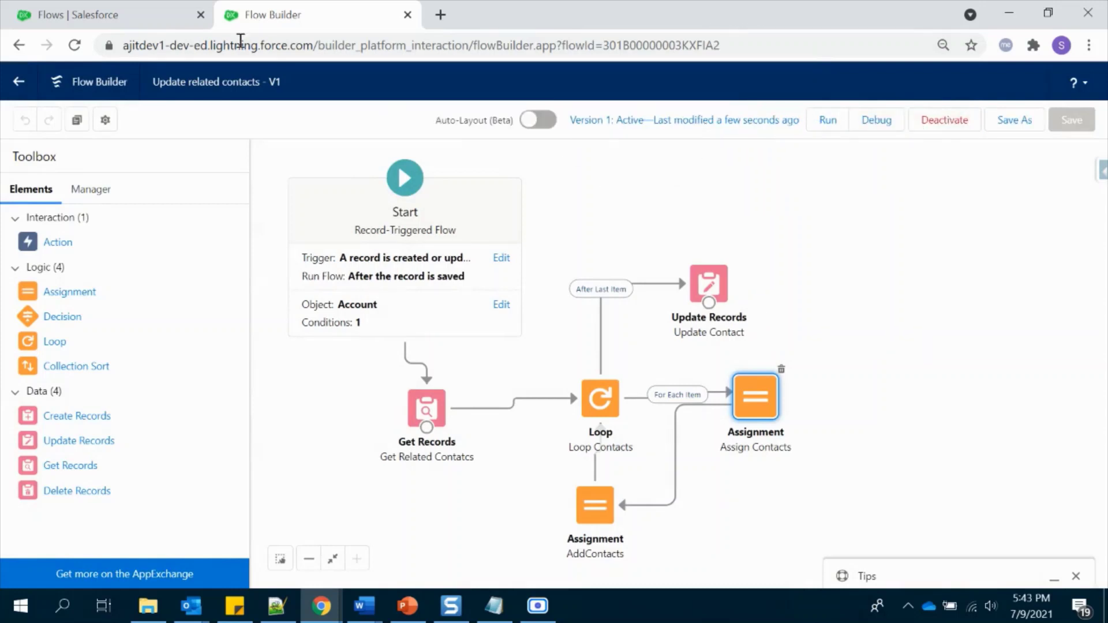
{"action": "left_click", "coordinate": [79, 13]}
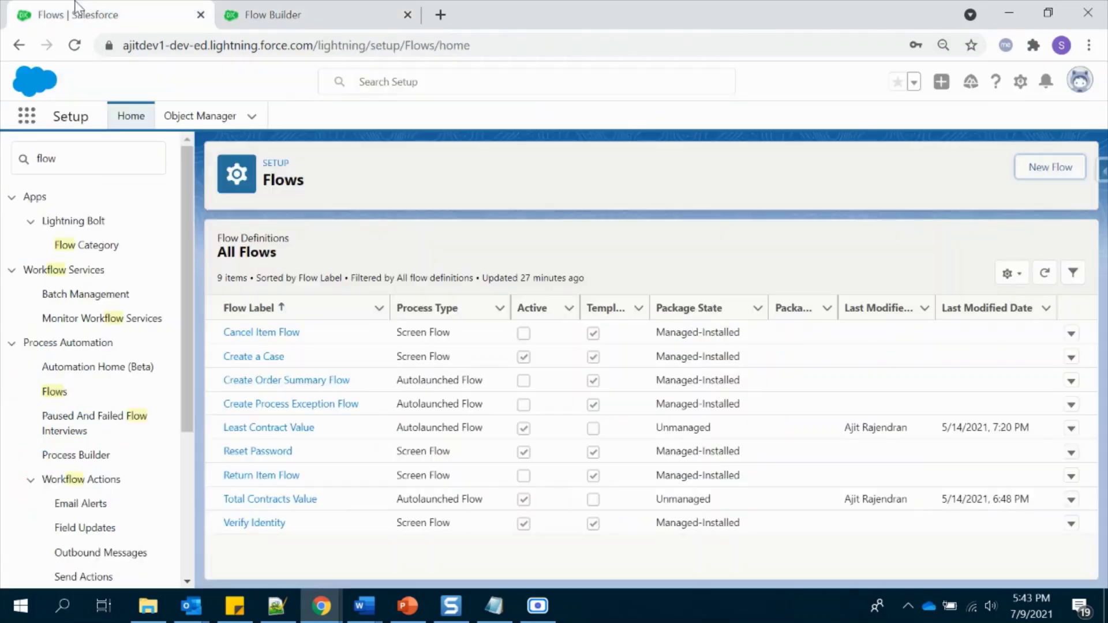
- Open the Burlington Textiles Corp of America account from Accounts and start a New Contact
{"action": "left_click", "coordinate": [27, 116]}
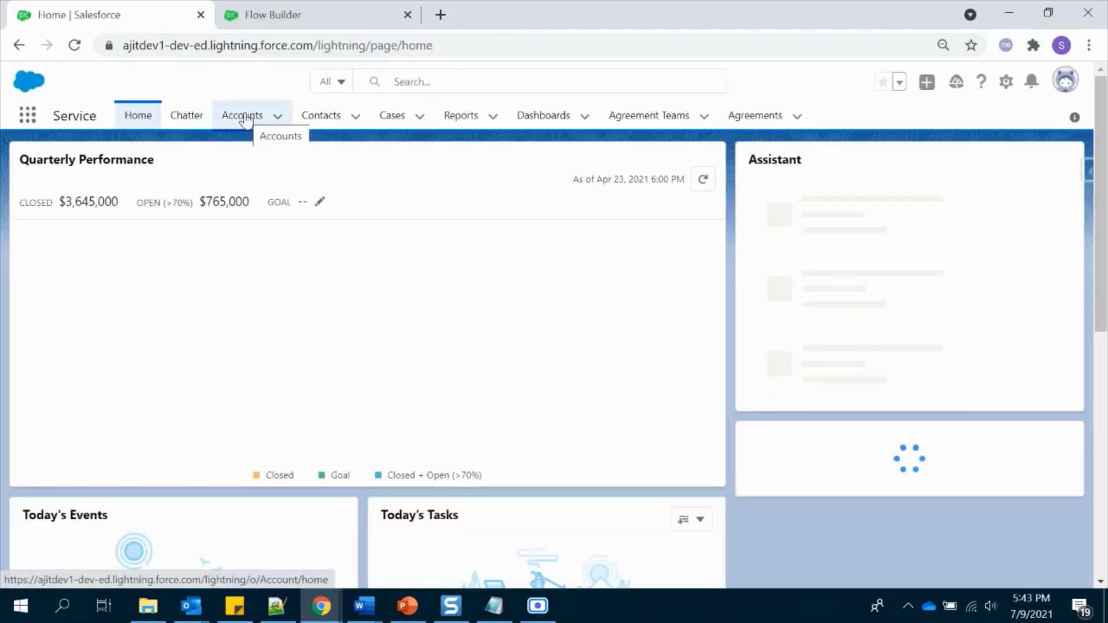
{"action": "left_click", "coordinate": [245, 118]}
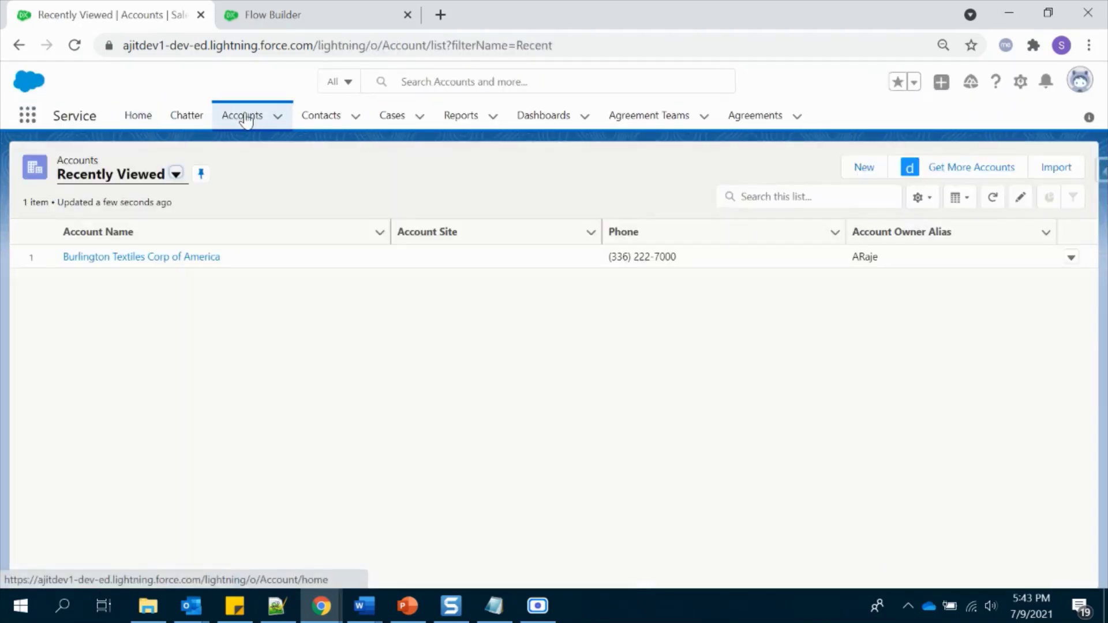
{"action": "left_click", "coordinate": [171, 260]}
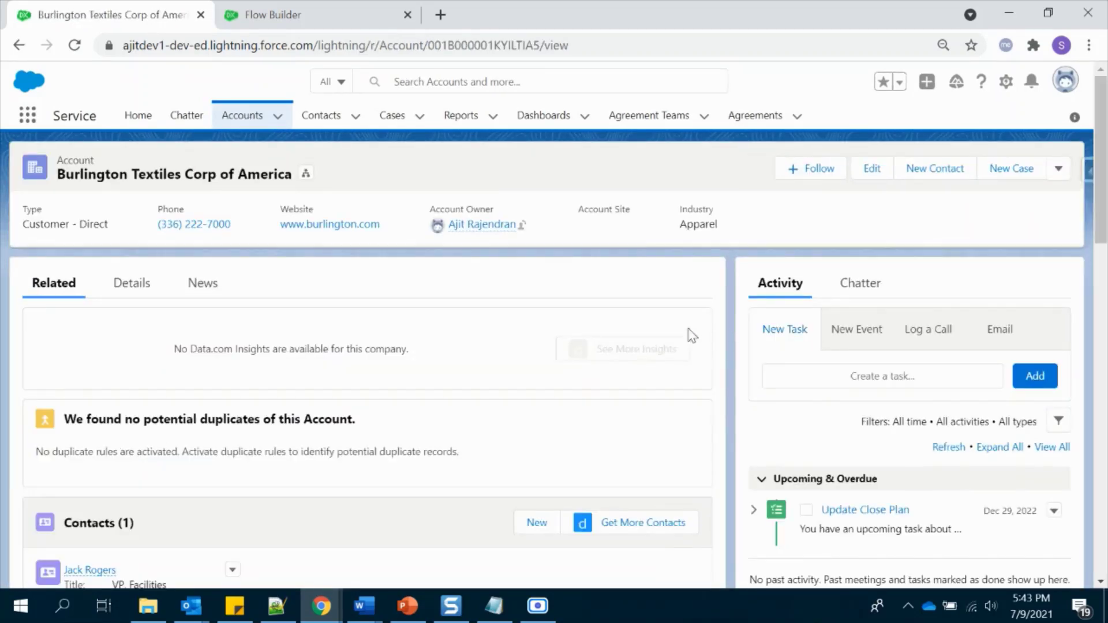
{"action": "scroll", "coordinate": [502, 370], "scroll_direction": "down", "scroll_amount": 2}
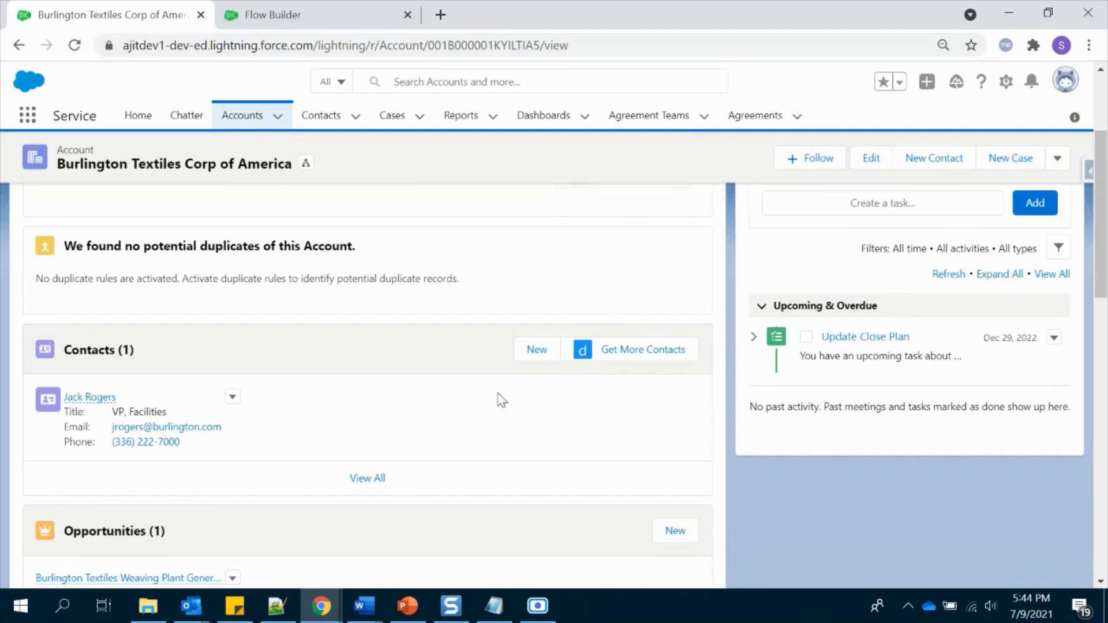
{"action": "scroll", "coordinate": [470, 423], "scroll_direction": "down", "scroll_amount": 1}
{"action": "scroll", "coordinate": [470, 424], "scroll_direction": "up", "scroll_amount": 1}
{"action": "left_click", "coordinate": [536, 351]}
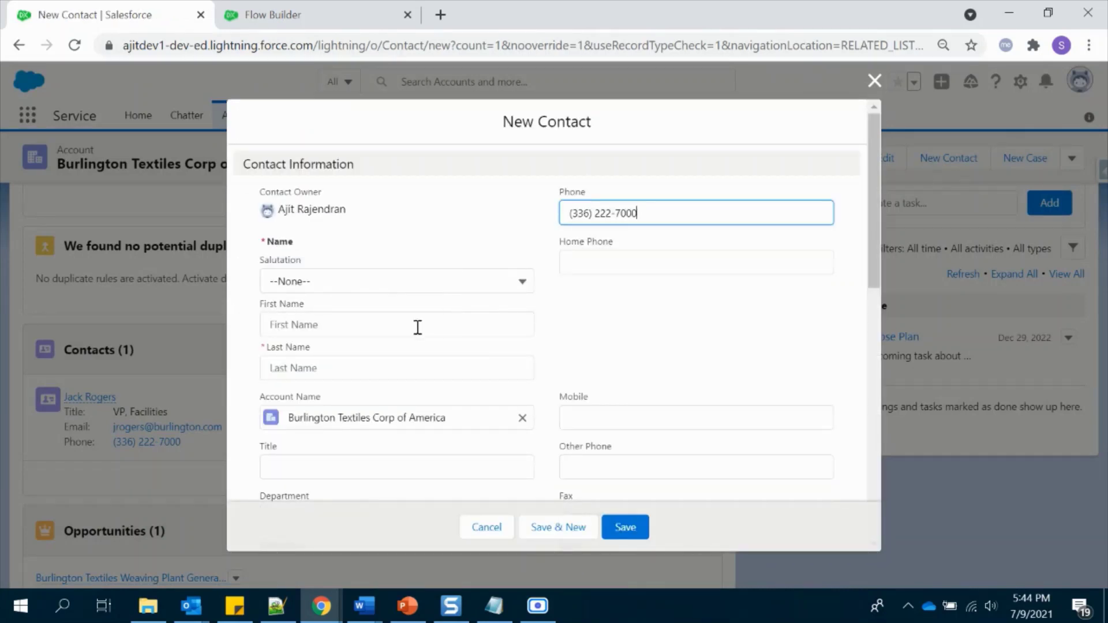
- Create the first test contact, 'test Test1', under the account
{"action": "left_click", "coordinate": [415, 324]}
{"action": "type", "text": "test"}
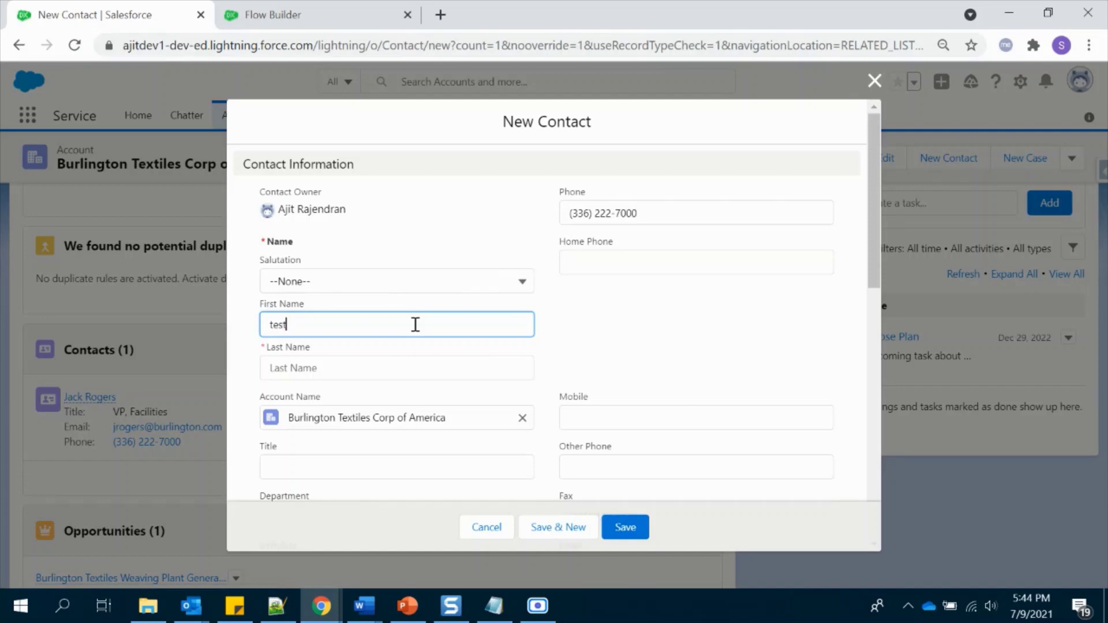
{"action": "key", "text": "Tab"}
{"action": "type", "text": "T"}
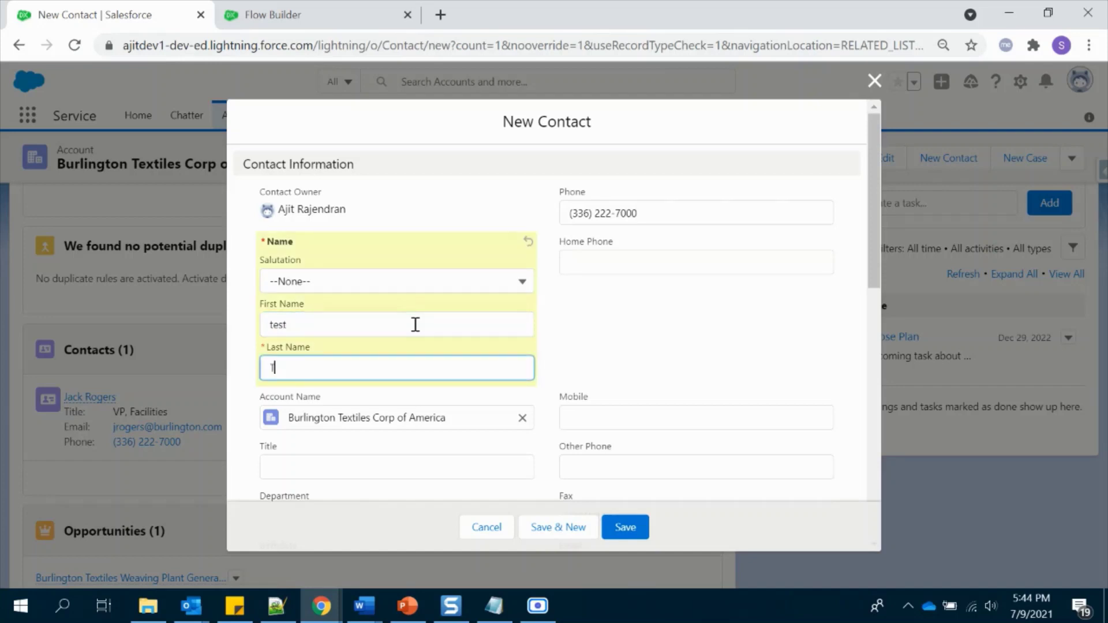
{"action": "scroll", "coordinate": [600, 334], "scroll_direction": "down", "scroll_amount": 3}
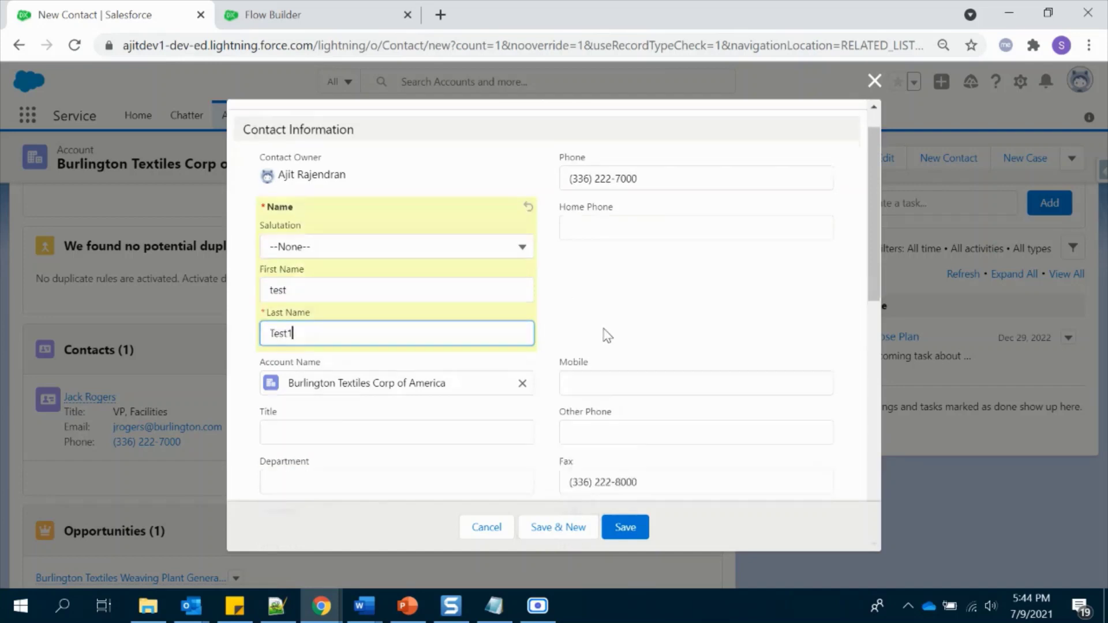
{"action": "left_click", "coordinate": [620, 525]}
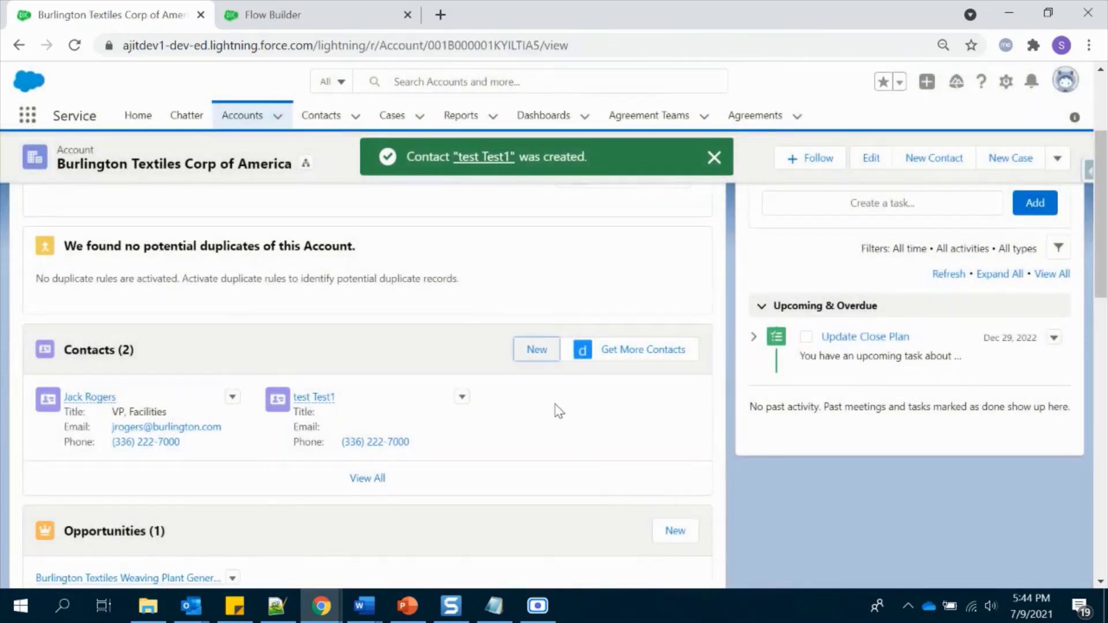
- Create a second test contact, 'Test test2', under the same account
{"action": "left_click", "coordinate": [537, 351]}
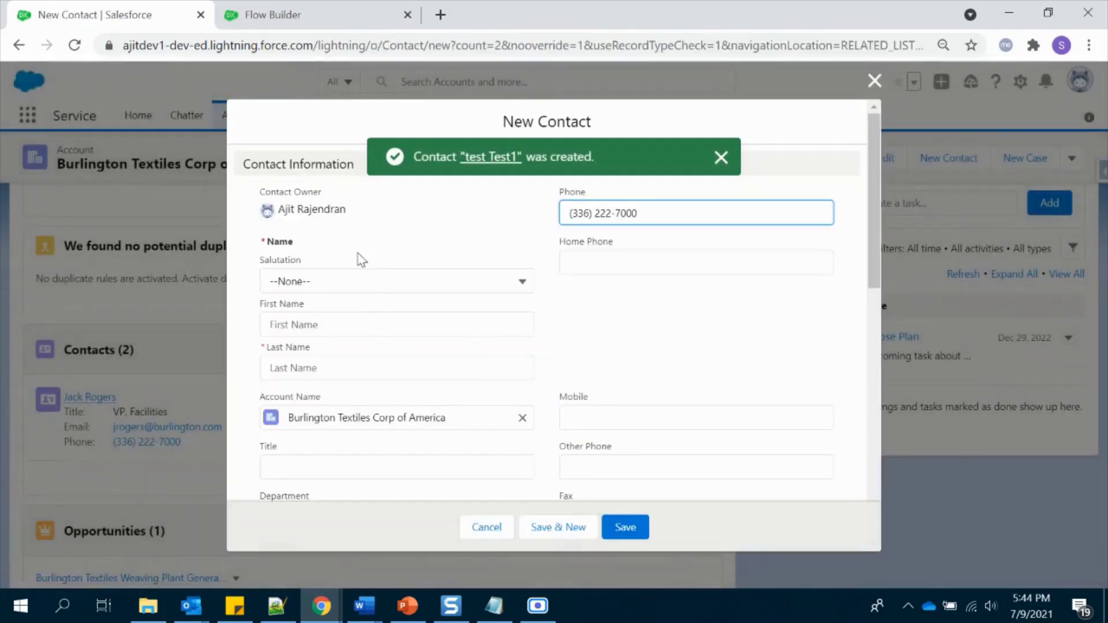
{"action": "left_click", "coordinate": [342, 321]}
{"action": "type", "text": "Test"}
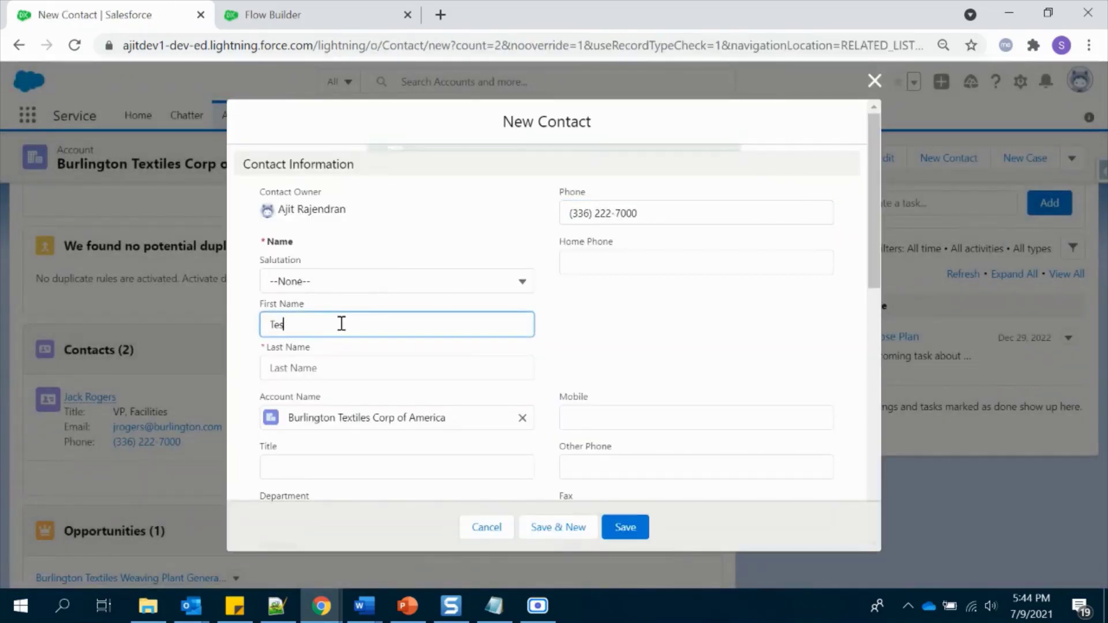
{"action": "key", "text": "Tab"}
{"action": "type", "text": "test"}
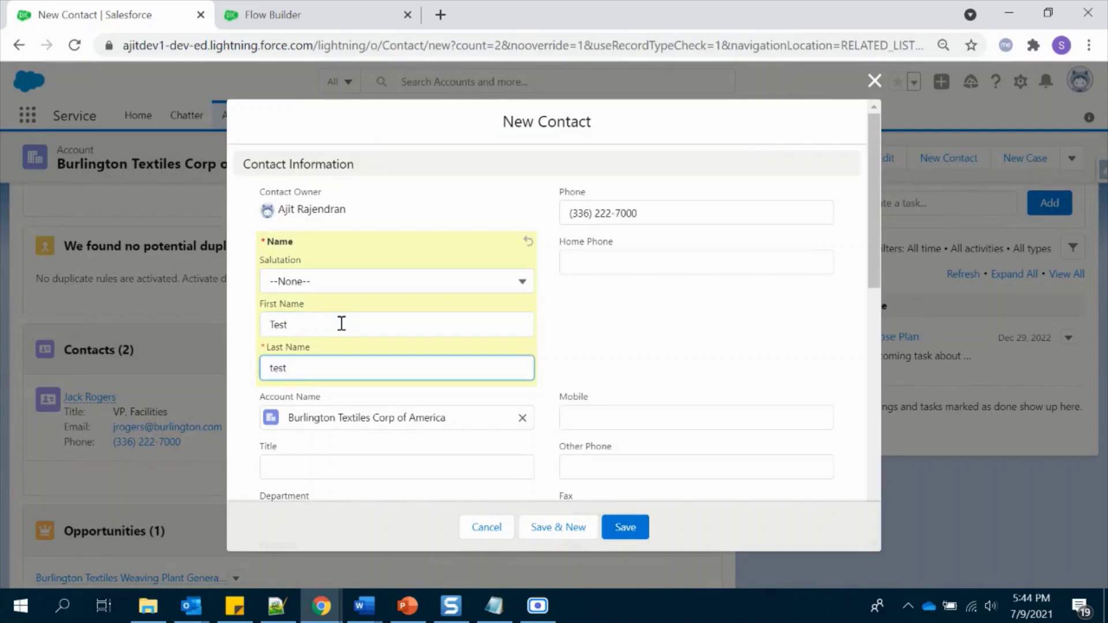
{"action": "type", "text": "2"}
{"action": "left_click", "coordinate": [625, 527]}
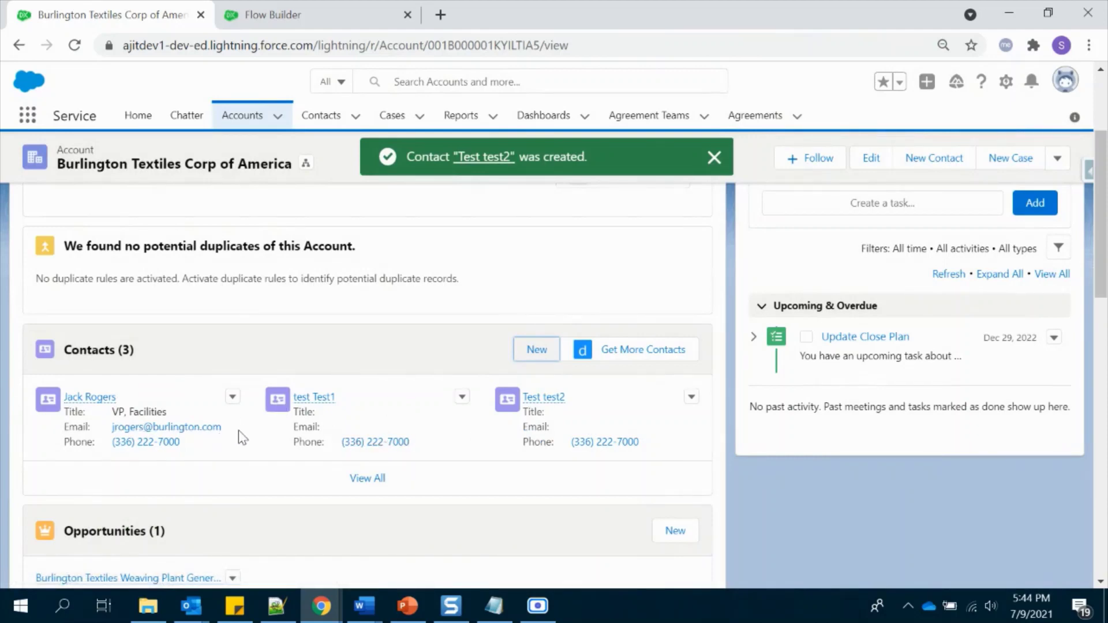
- Replace the account's Phone with a new test number and save it
{"action": "scroll", "coordinate": [254, 445], "scroll_direction": "up", "scroll_amount": 3}
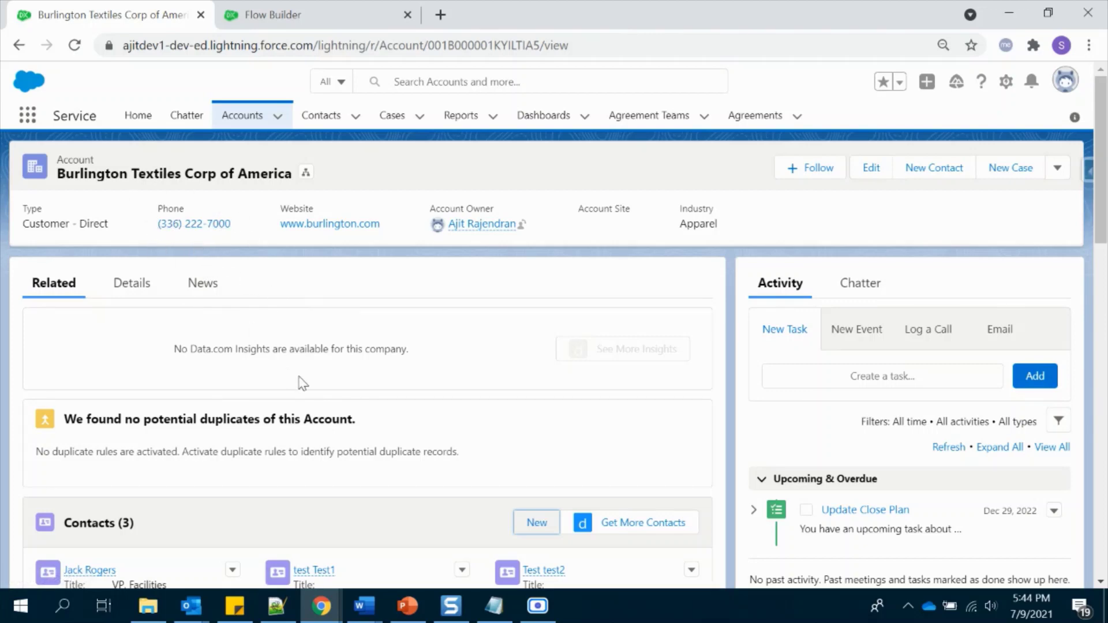
{"action": "scroll", "coordinate": [302, 383], "scroll_direction": "down", "scroll_amount": 3}
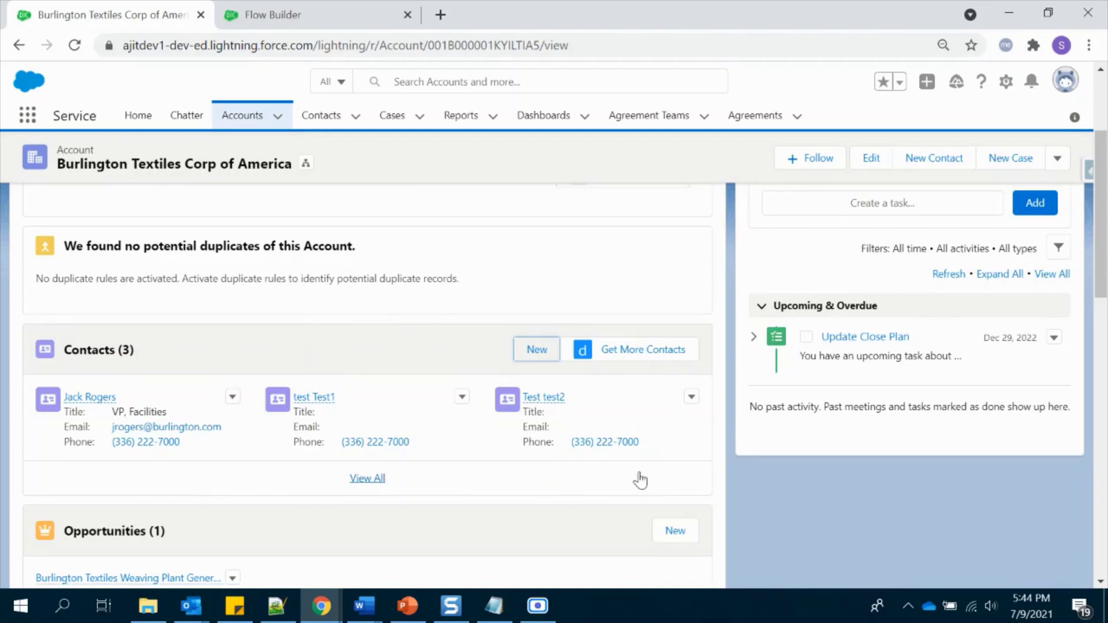
{"action": "scroll", "coordinate": [637, 462], "scroll_direction": "up", "scroll_amount": 3}
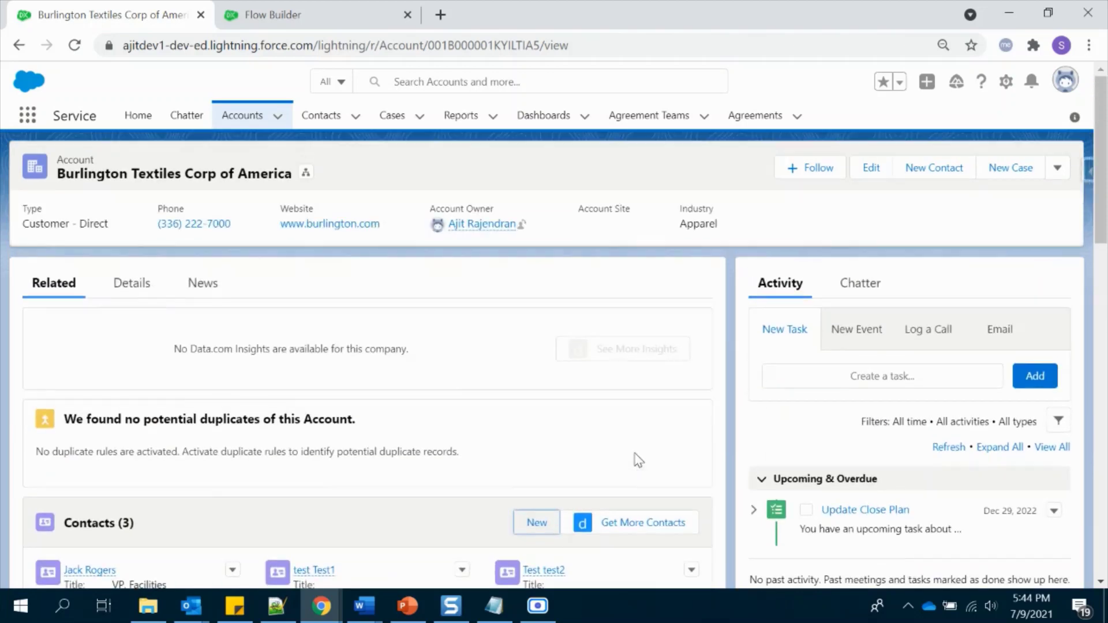
{"action": "left_click", "coordinate": [868, 186]}
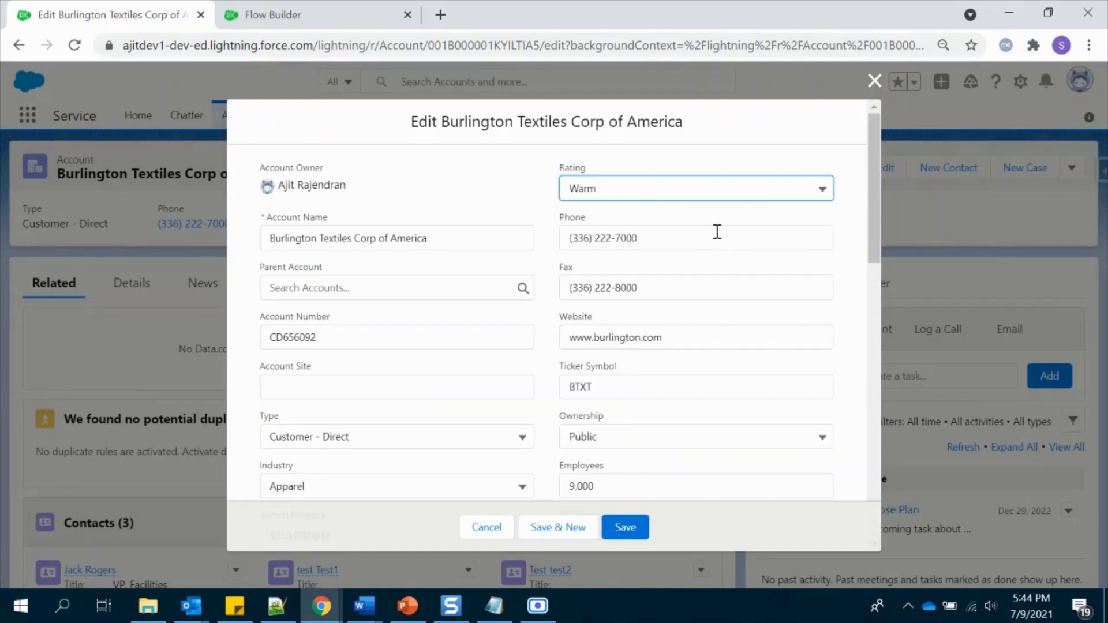
{"action": "key", "text": "Tab"}
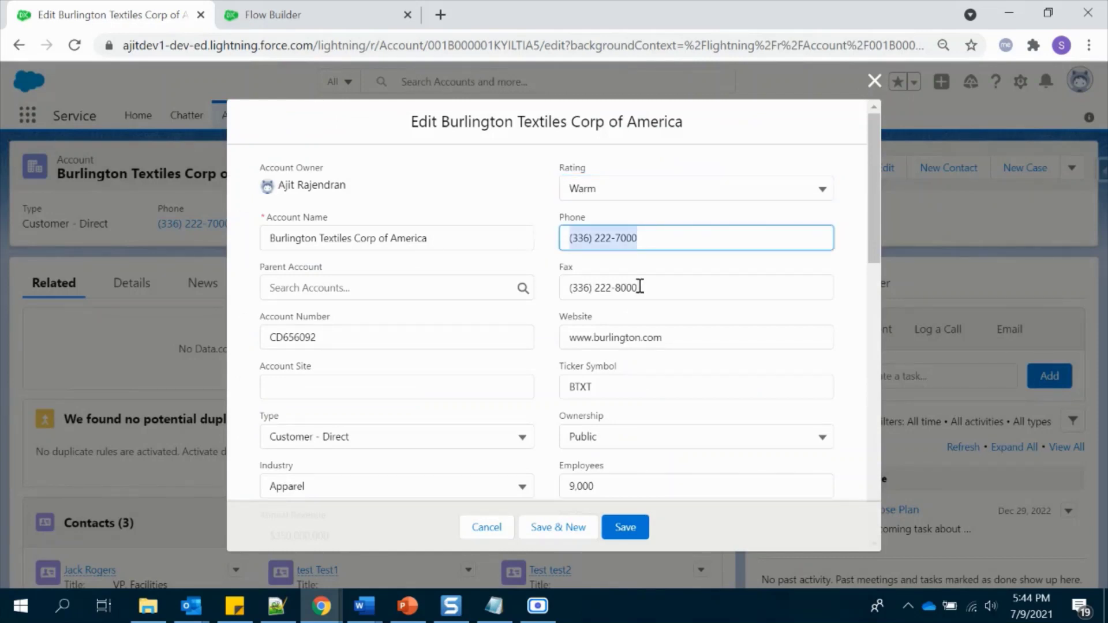
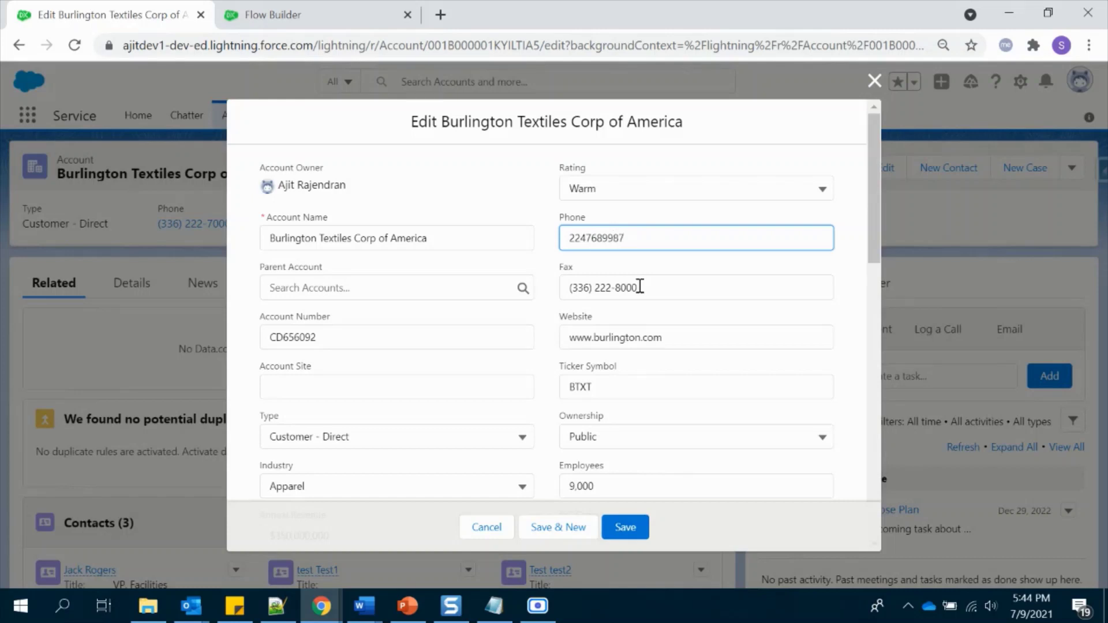
{"action": "left_click", "coordinate": [664, 271]}
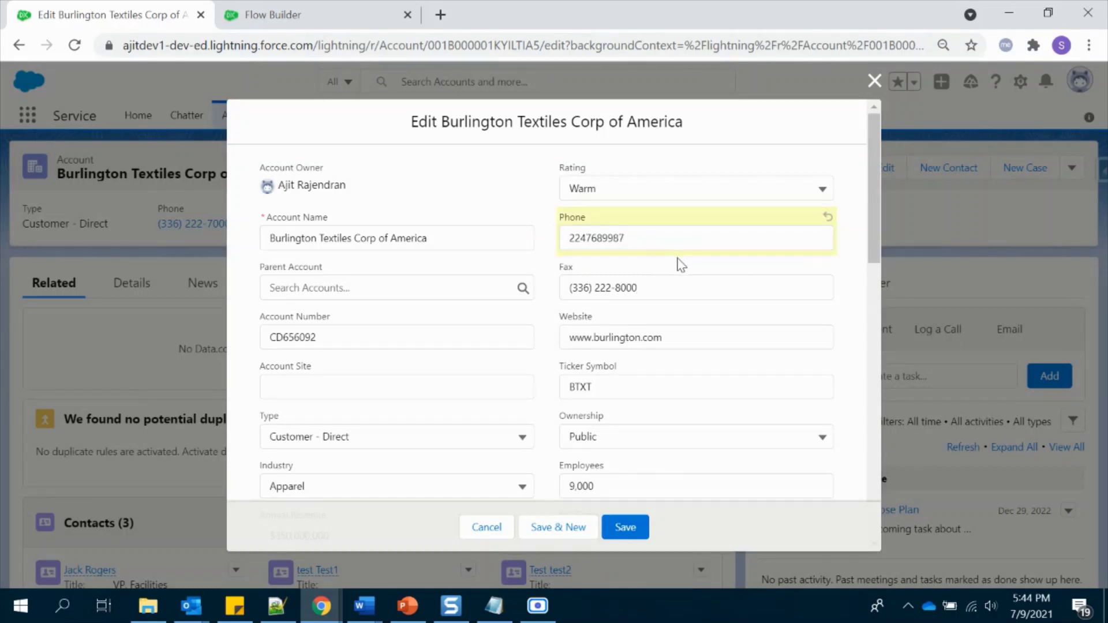
{"action": "left_click", "coordinate": [629, 529]}
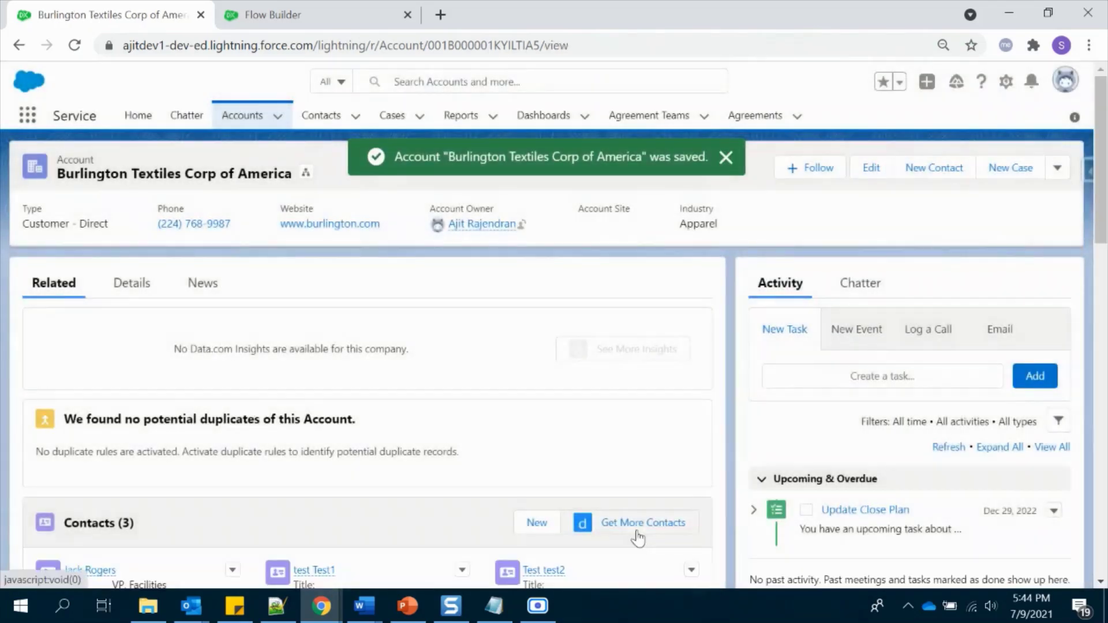
- Check the related contacts picked up the new phone, then clear the account Phone and save
{"action": "scroll", "coordinate": [638, 538], "scroll_direction": "down", "scroll_amount": 3}
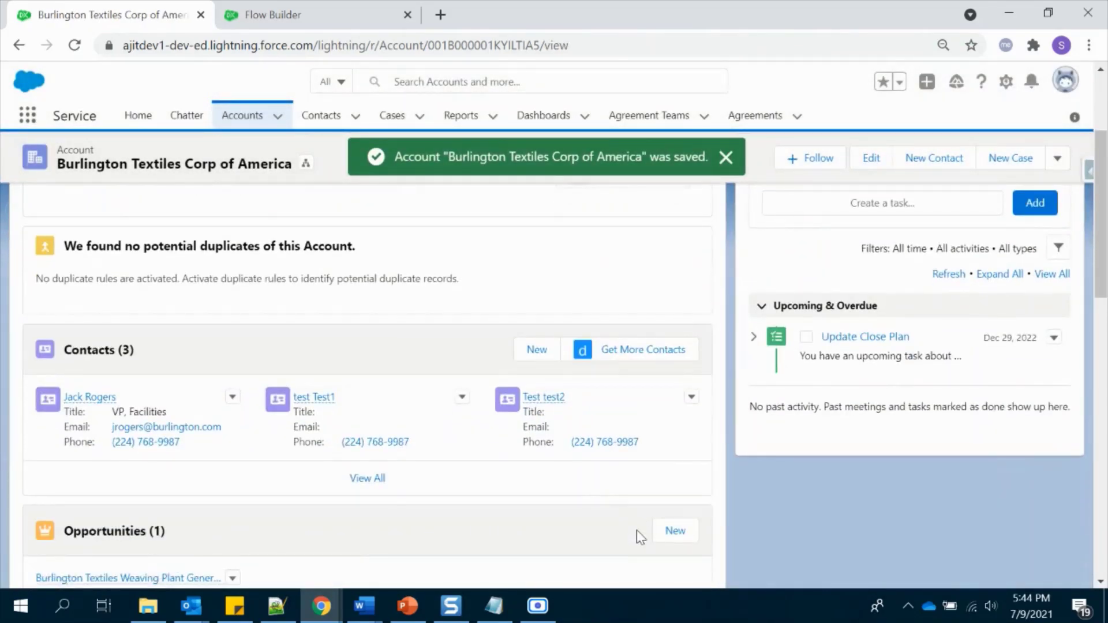
{"action": "scroll", "coordinate": [597, 492], "scroll_direction": "up", "scroll_amount": 2}
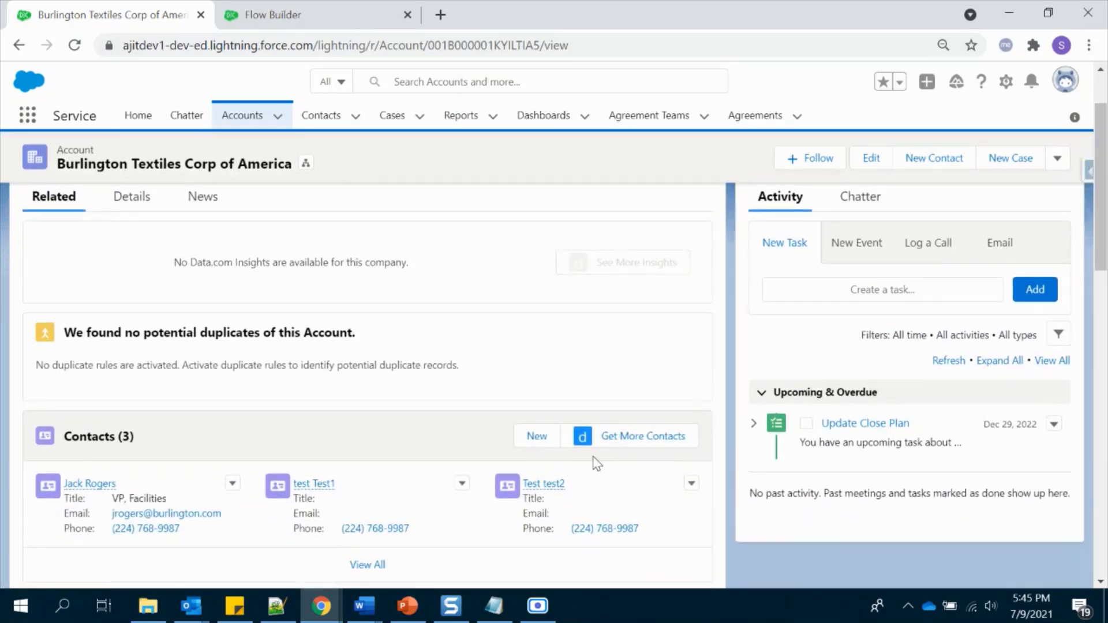
{"action": "key", "text": "ctrl+minus"}
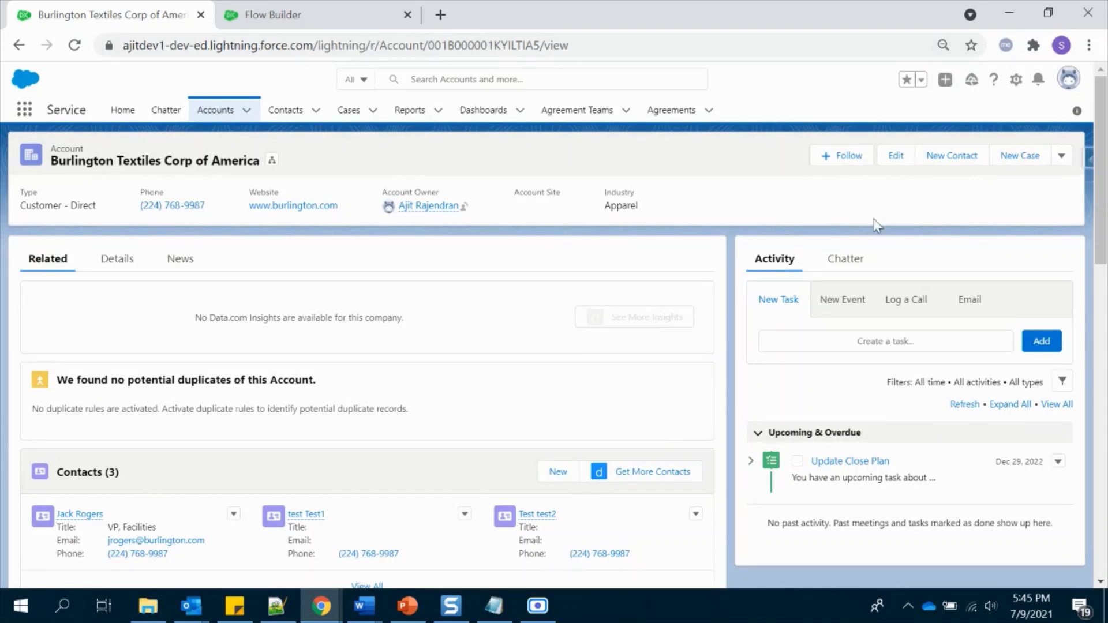
{"action": "left_click", "coordinate": [886, 160]}
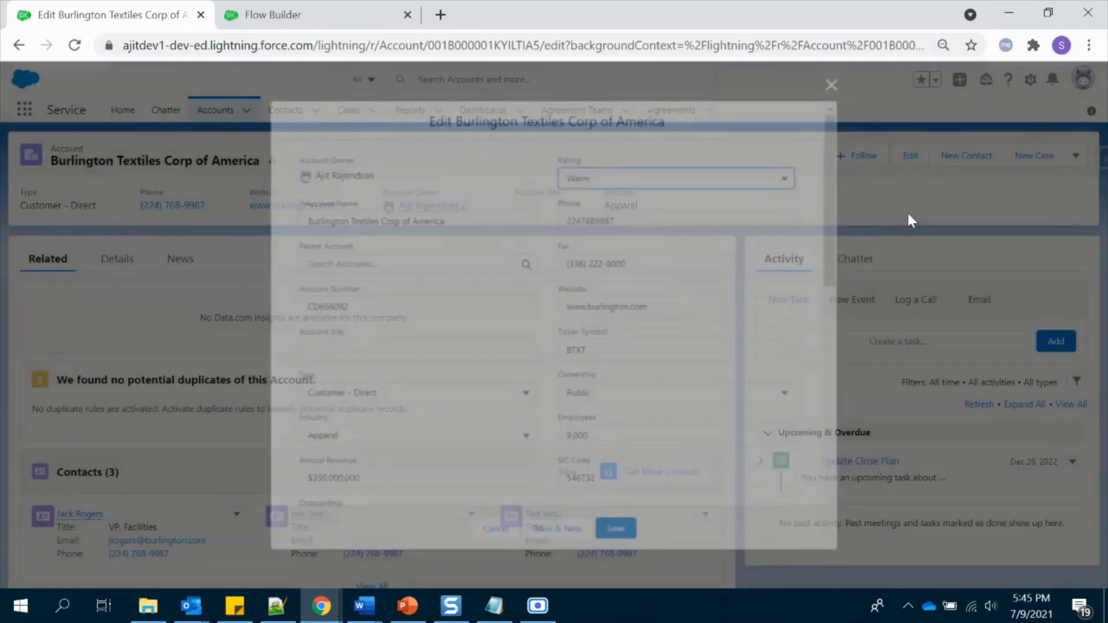
{"action": "double_click", "coordinate": [617, 219]}
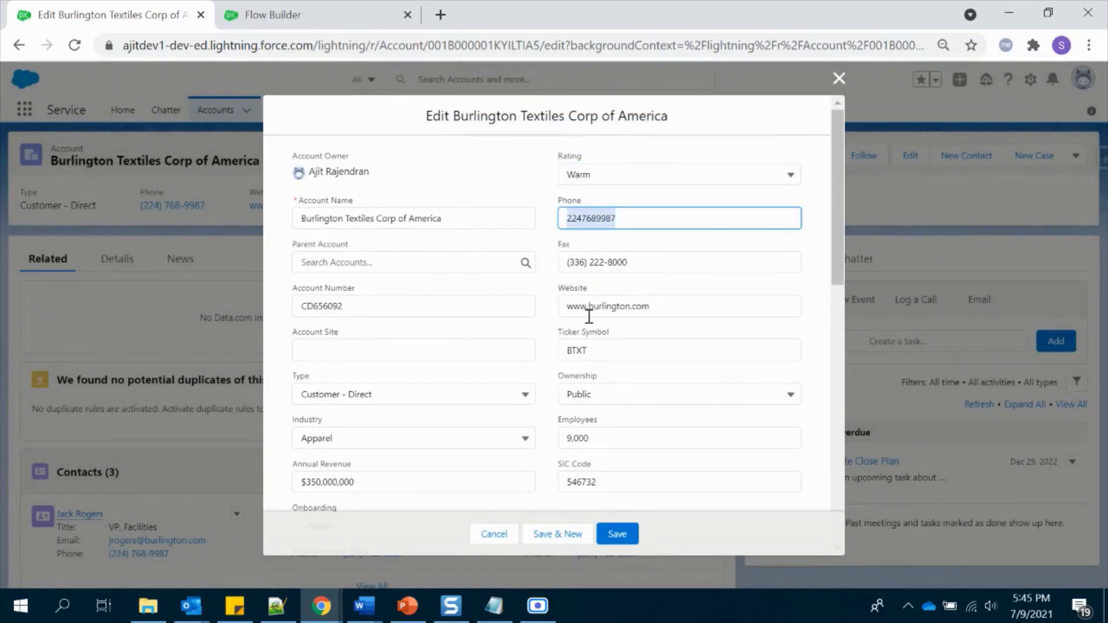
{"action": "key", "text": "BackSpace"}
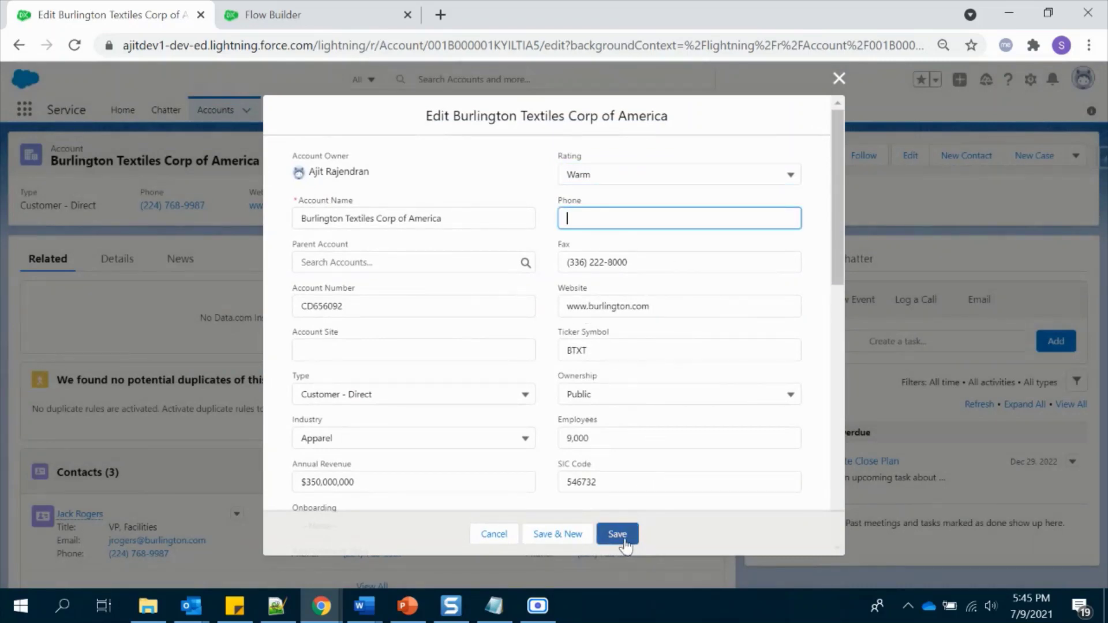
{"action": "left_click", "coordinate": [623, 539]}
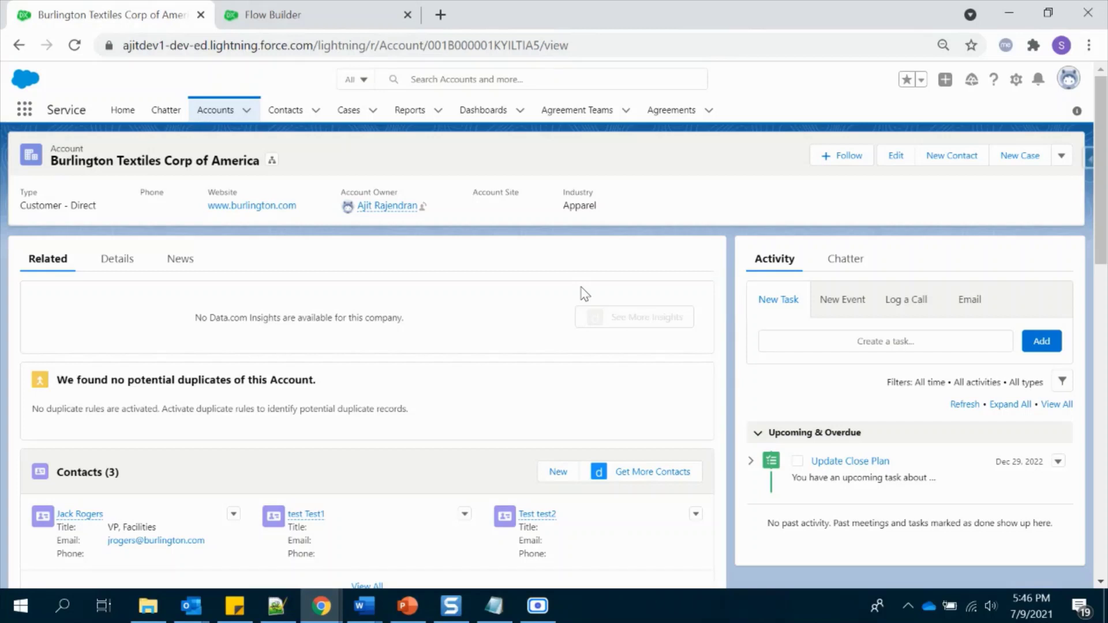
{"action": "left_click", "coordinate": [321, 4]}
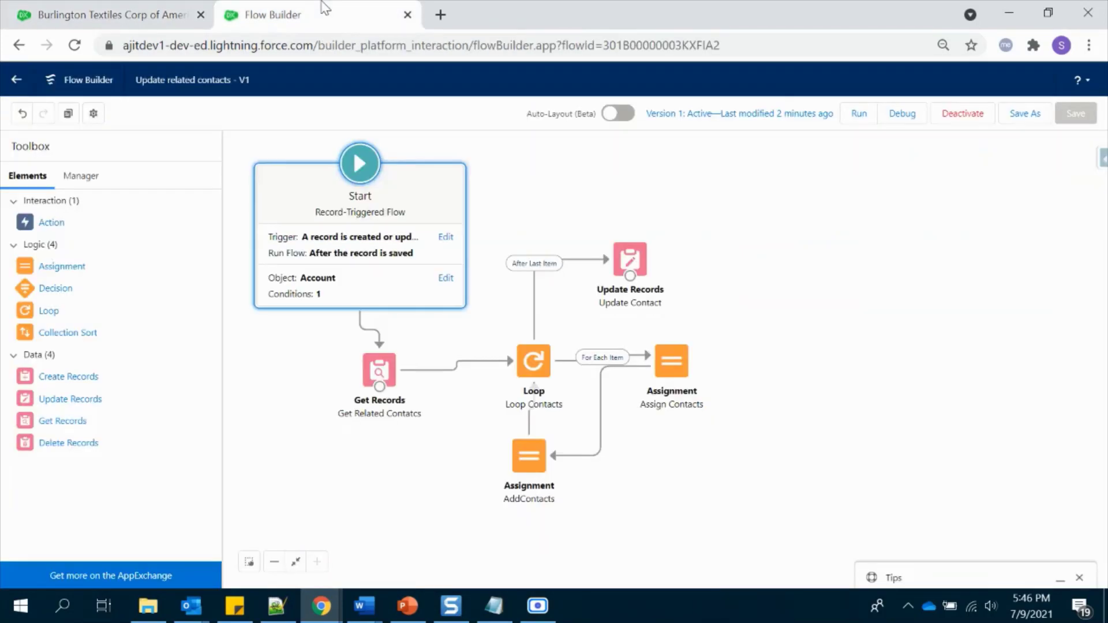
{"action": "left_click", "coordinate": [345, 297]}
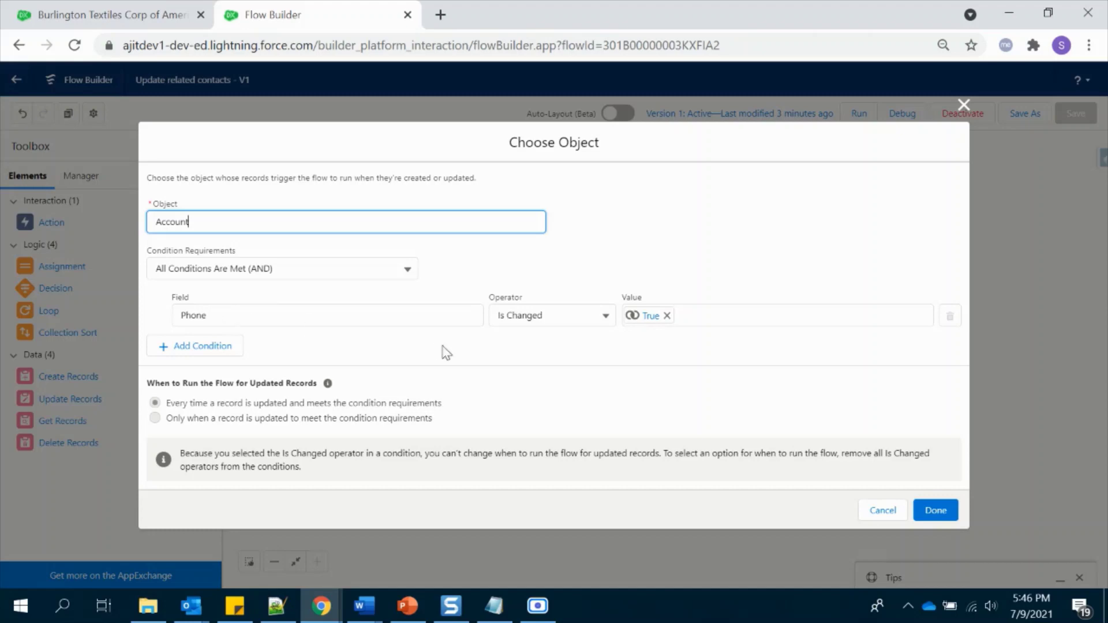
{"action": "left_click", "coordinate": [963, 106]}
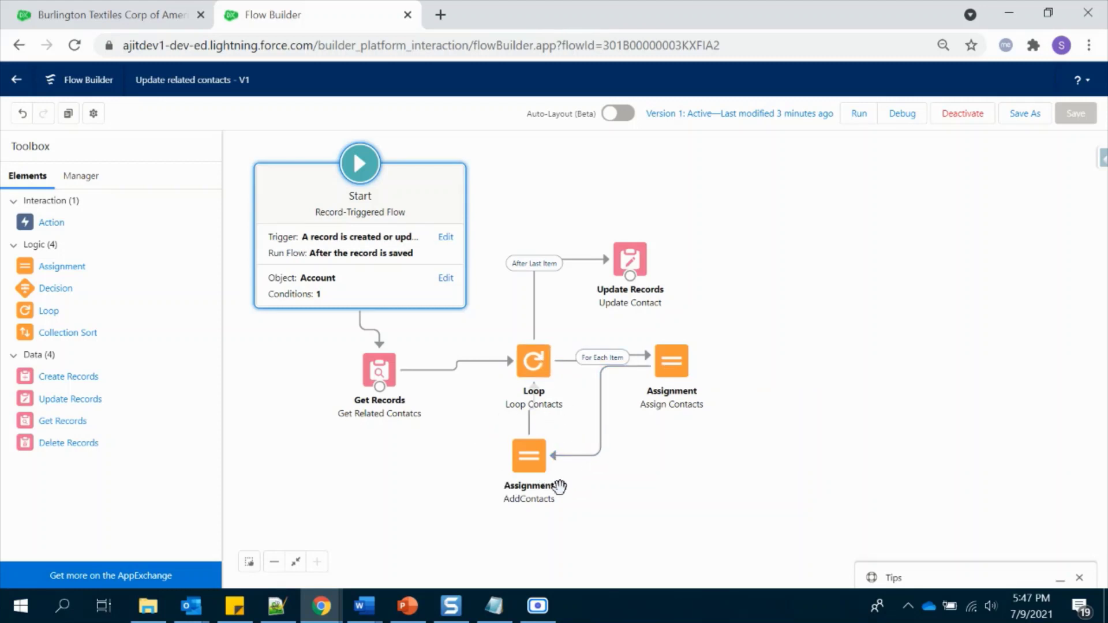
{"action": "double_click", "coordinate": [632, 263]}
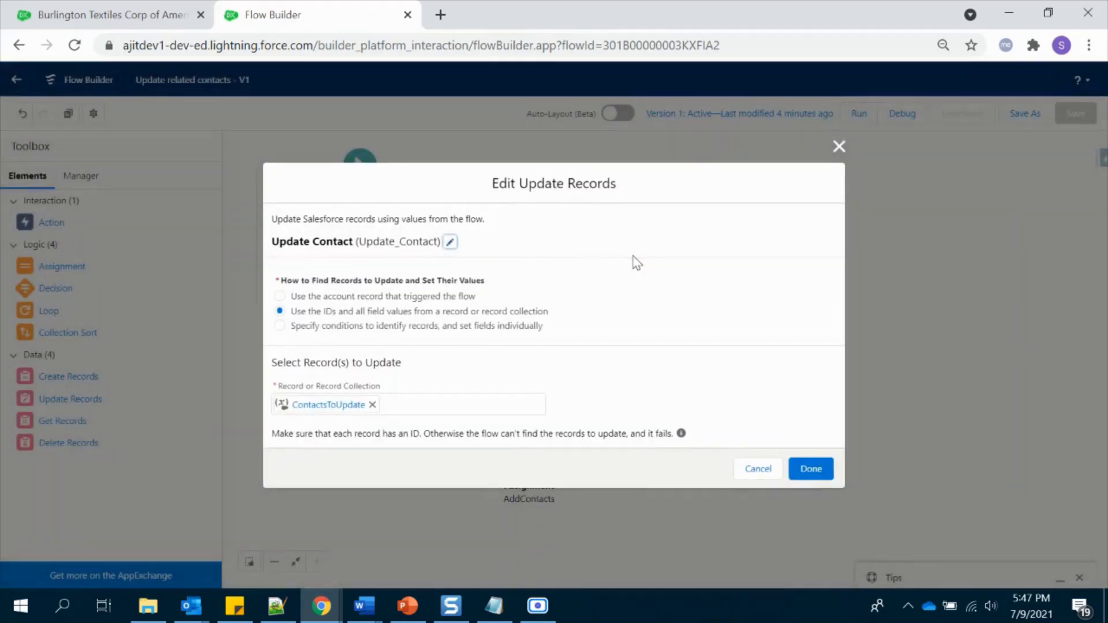
{"action": "left_click", "coordinate": [839, 147]}
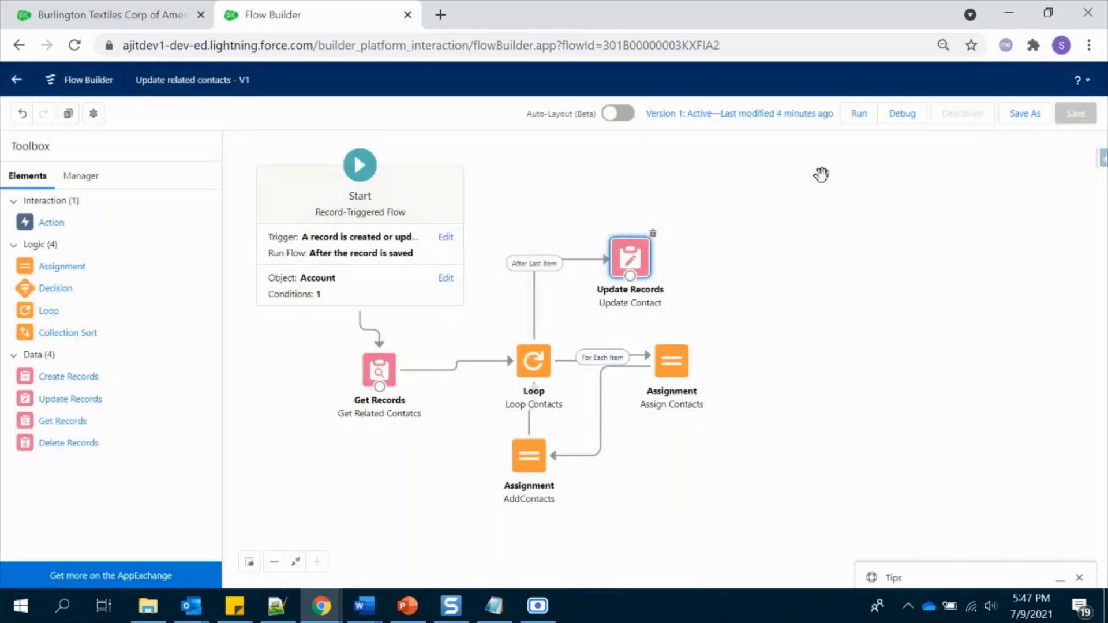
{"action": "left_click", "coordinate": [855, 381]}
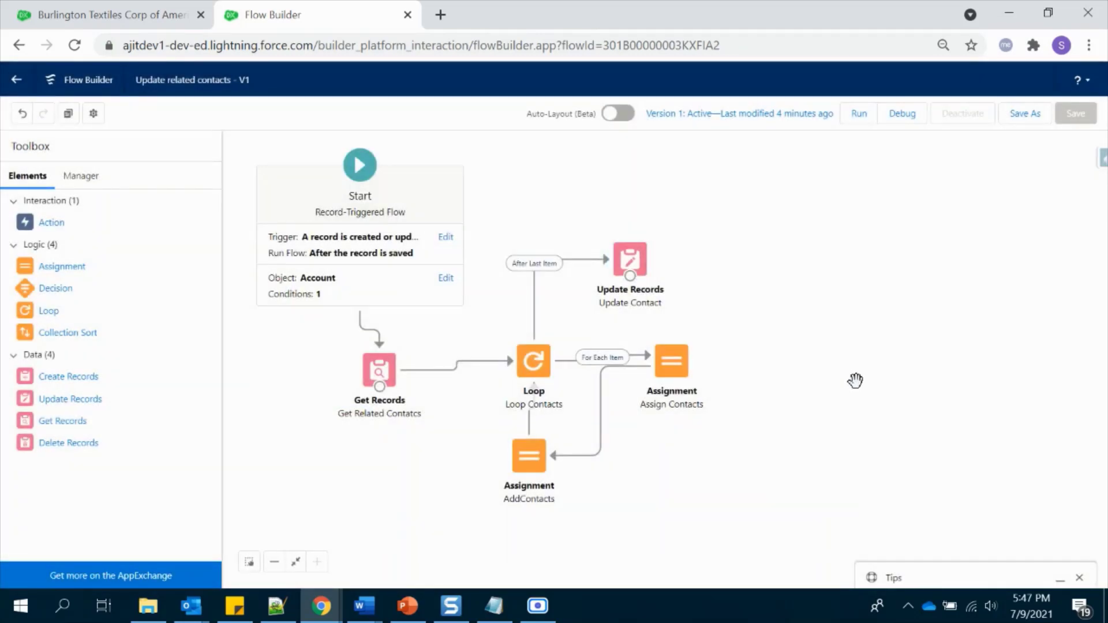